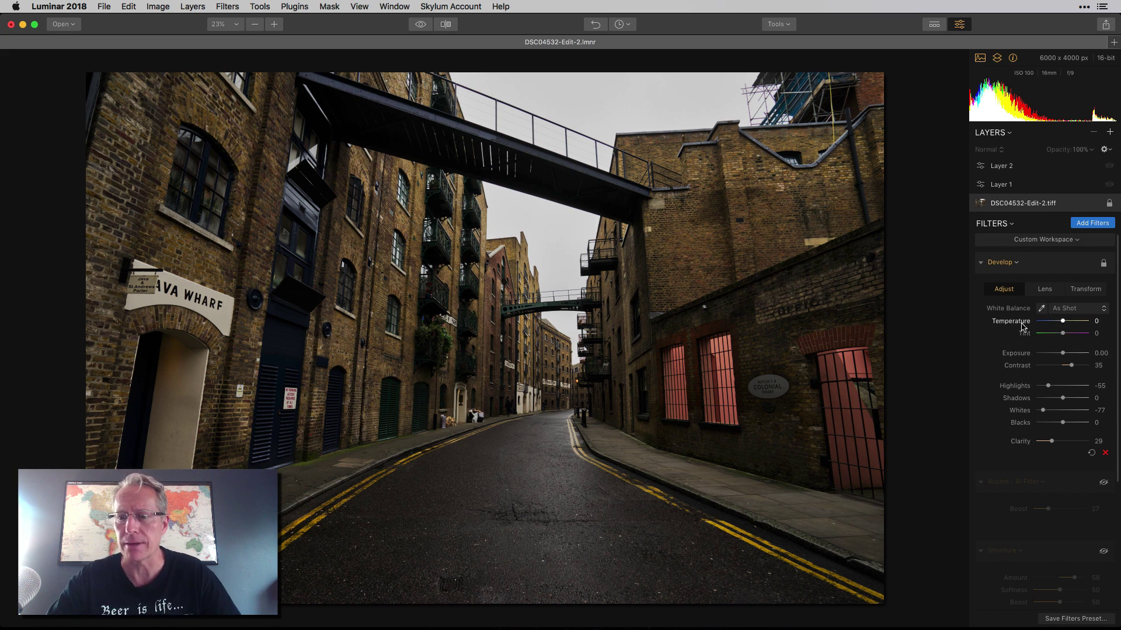
scroll(1025, 397, "down", 1)
scroll(1025, 397, "down", 2)
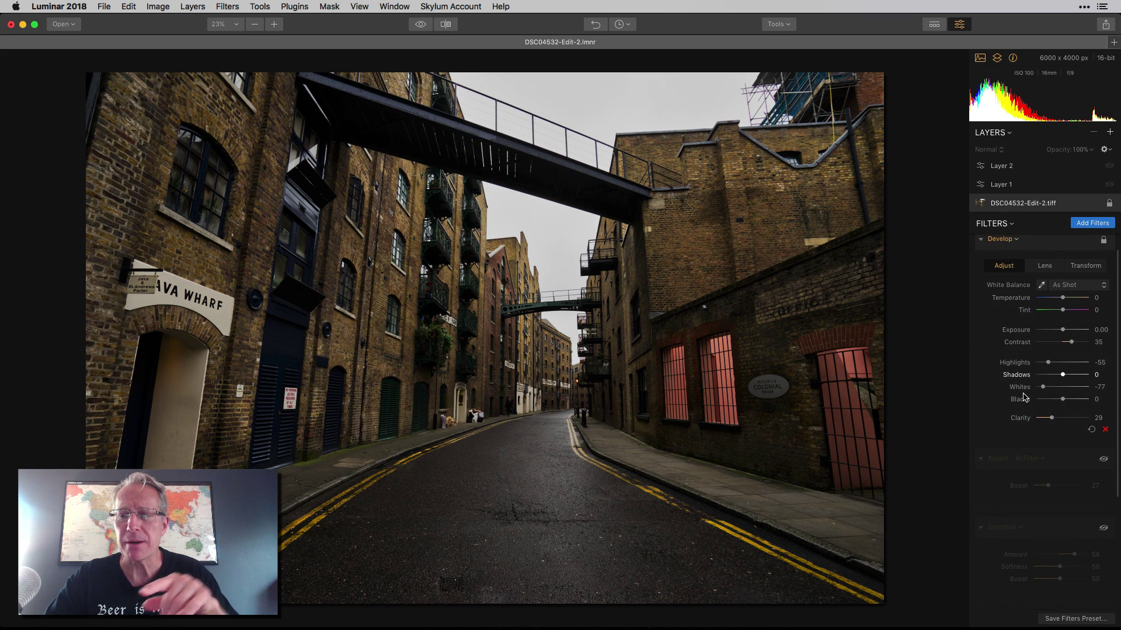
scroll(1025, 397, "down", 1)
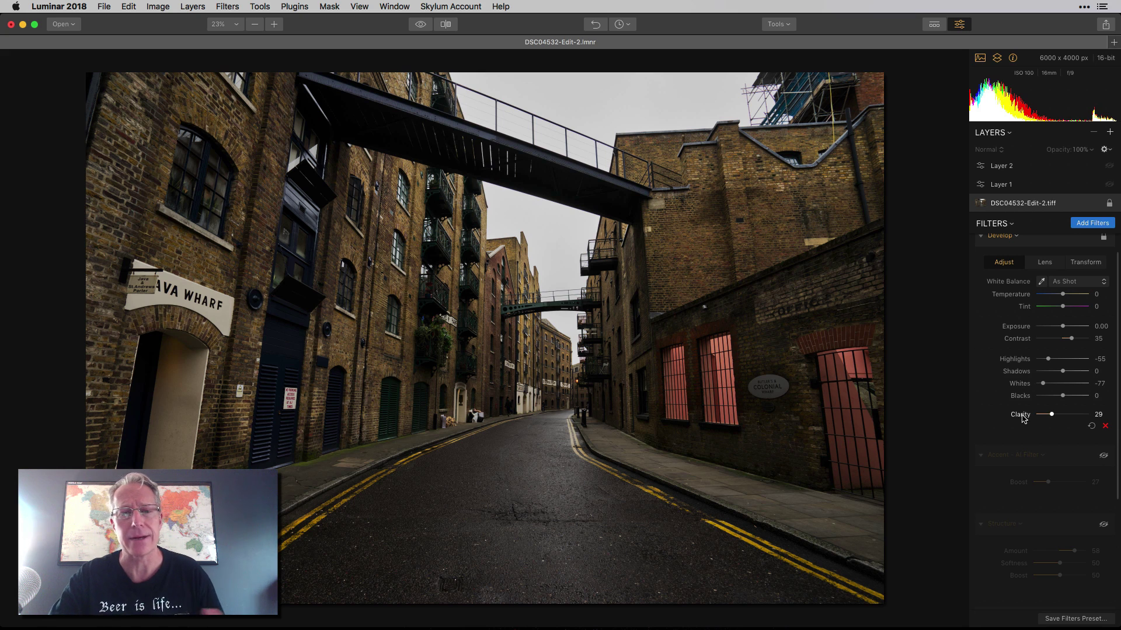
left_click(420, 24)
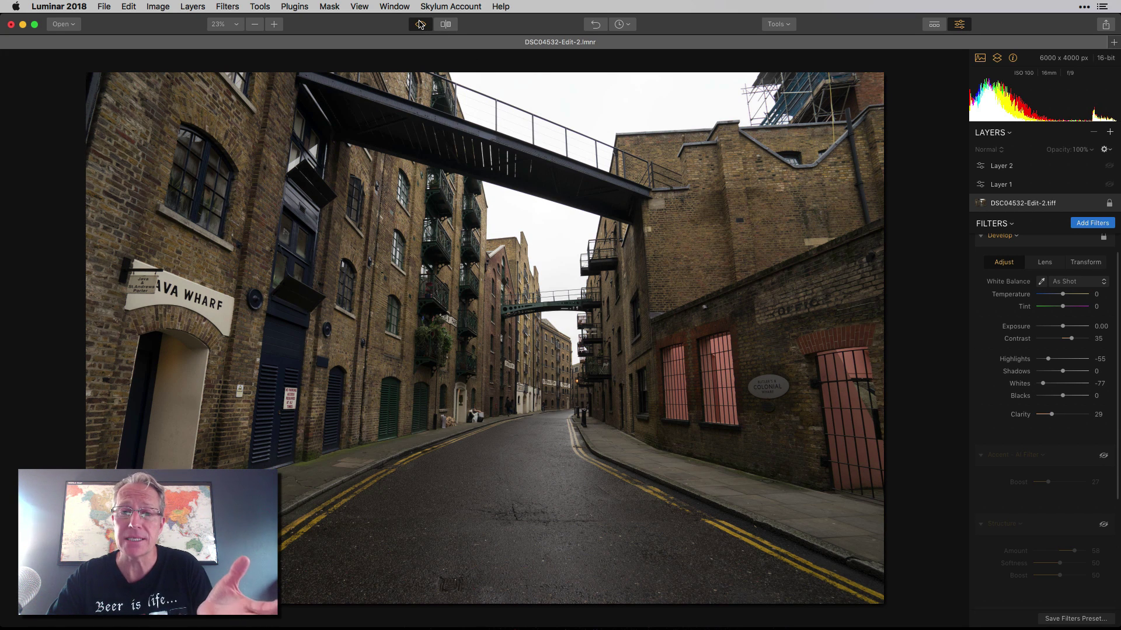
left_click(420, 24)
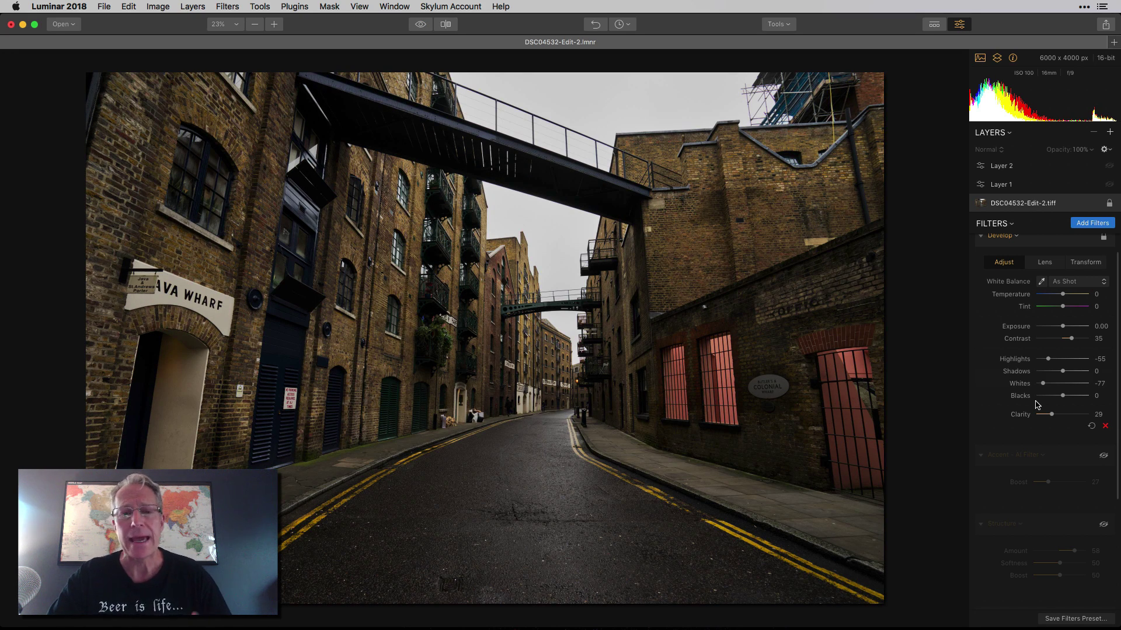
Turn on the Accent - AI Filter at Boost 27.
scroll(1036, 404, "down", 1)
scroll(1037, 404, "down", 3)
left_click(1104, 418)
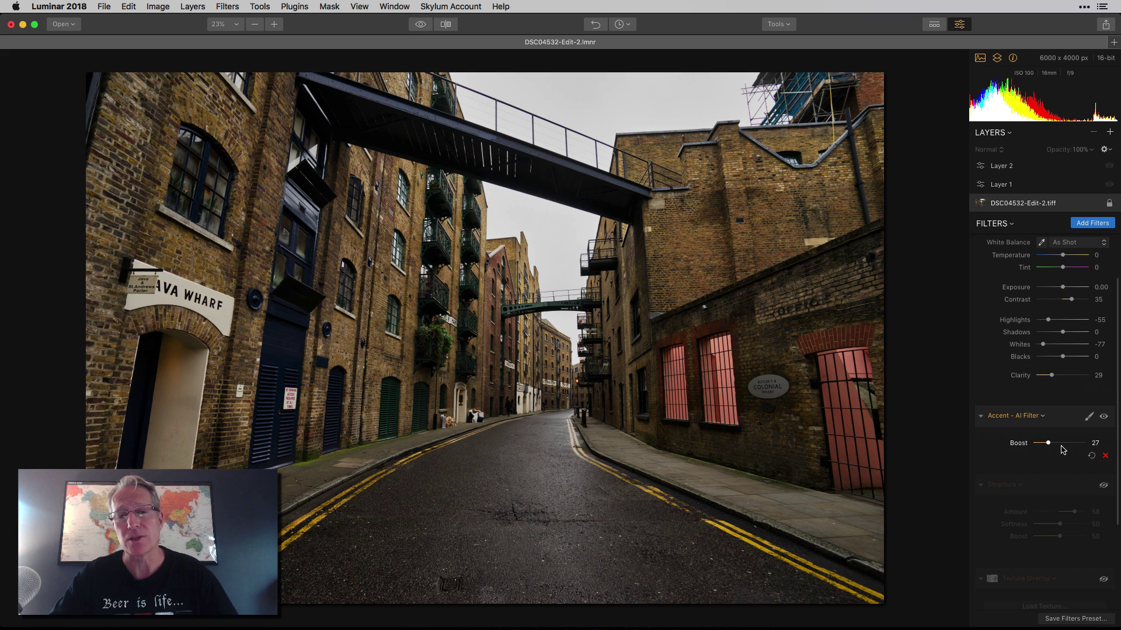
Turn on the Structure filter at Amount 58, toggling it off and on to compare.
scroll(1062, 449, "down", 5)
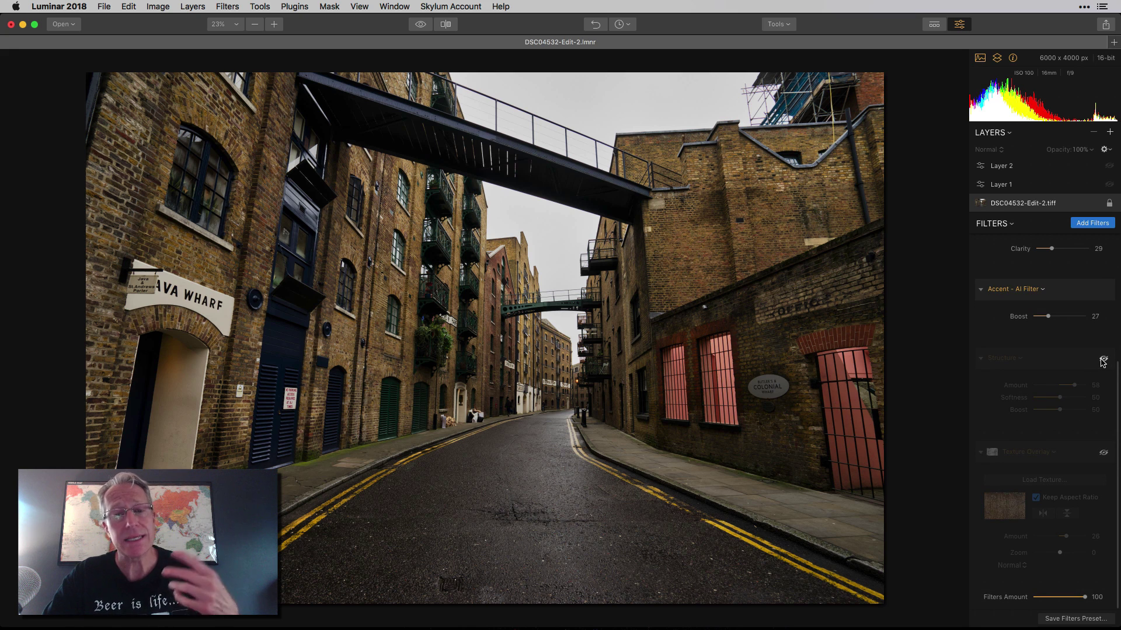
left_click(1102, 360)
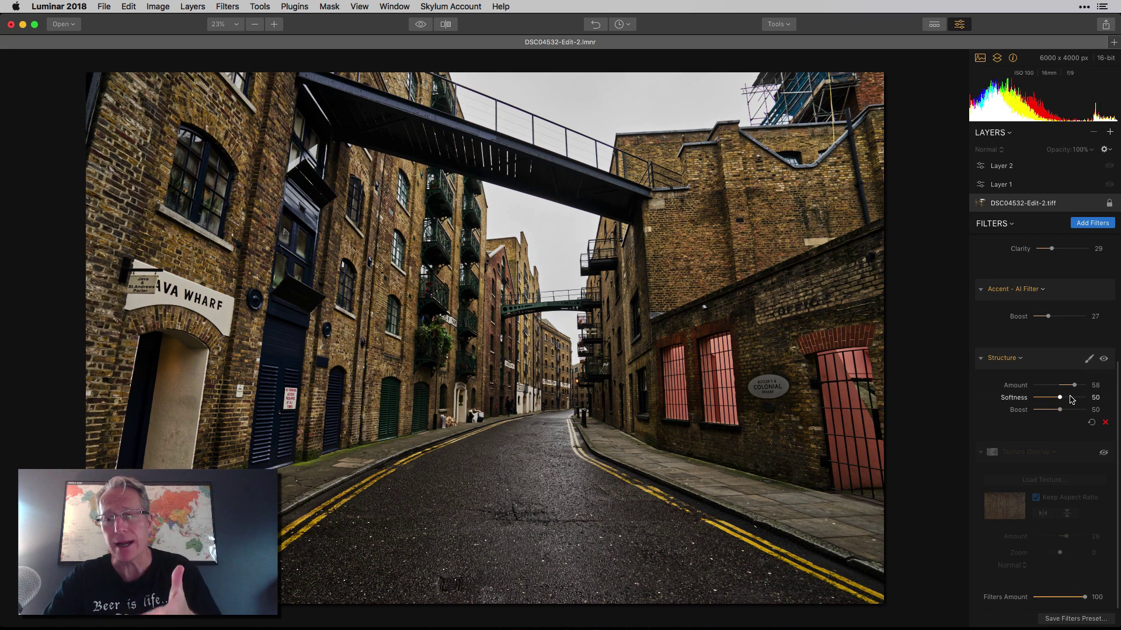
left_click(1103, 360)
left_click(1103, 359)
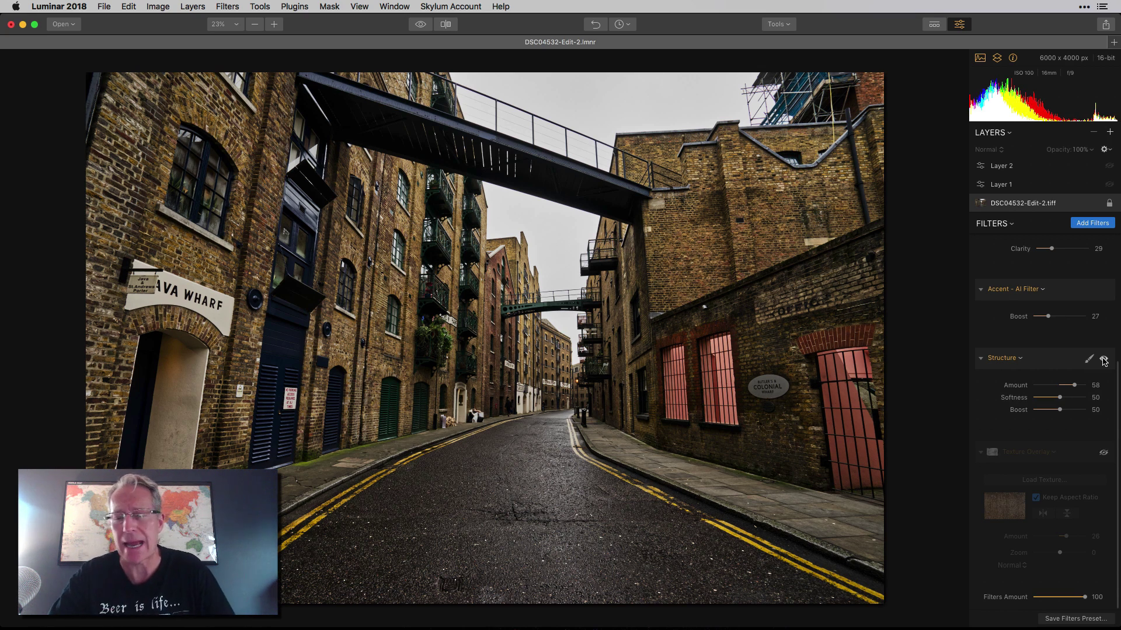
Enable Texture Overlay (Amount 26, Normal), then start adding a new image layer and cancel it.
scroll(1070, 436, "down", 1)
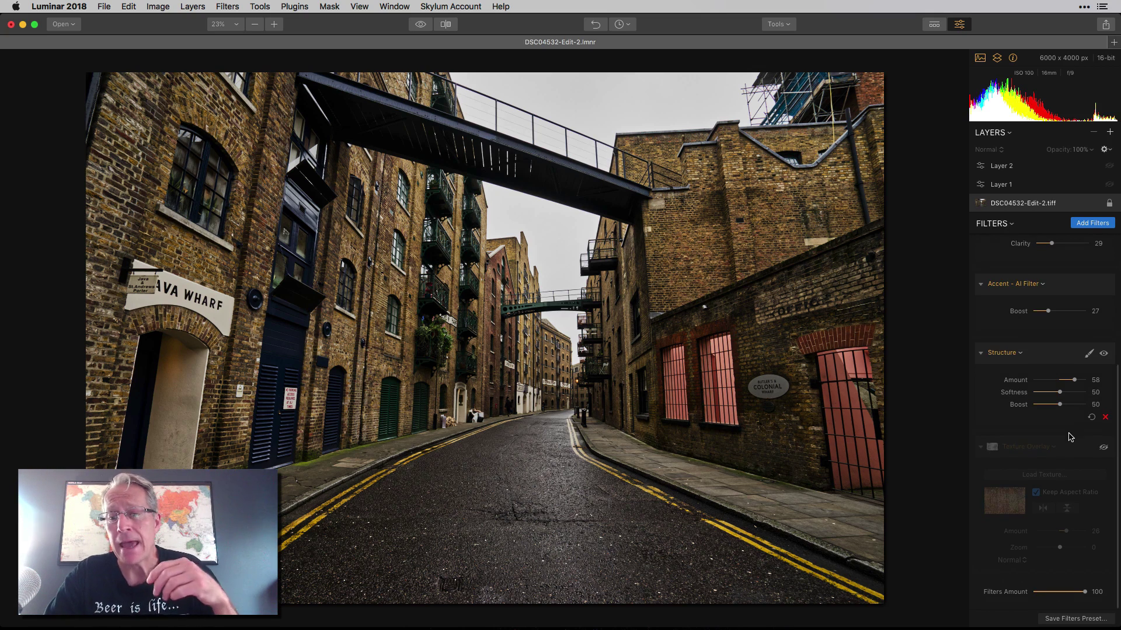
left_click(1105, 455)
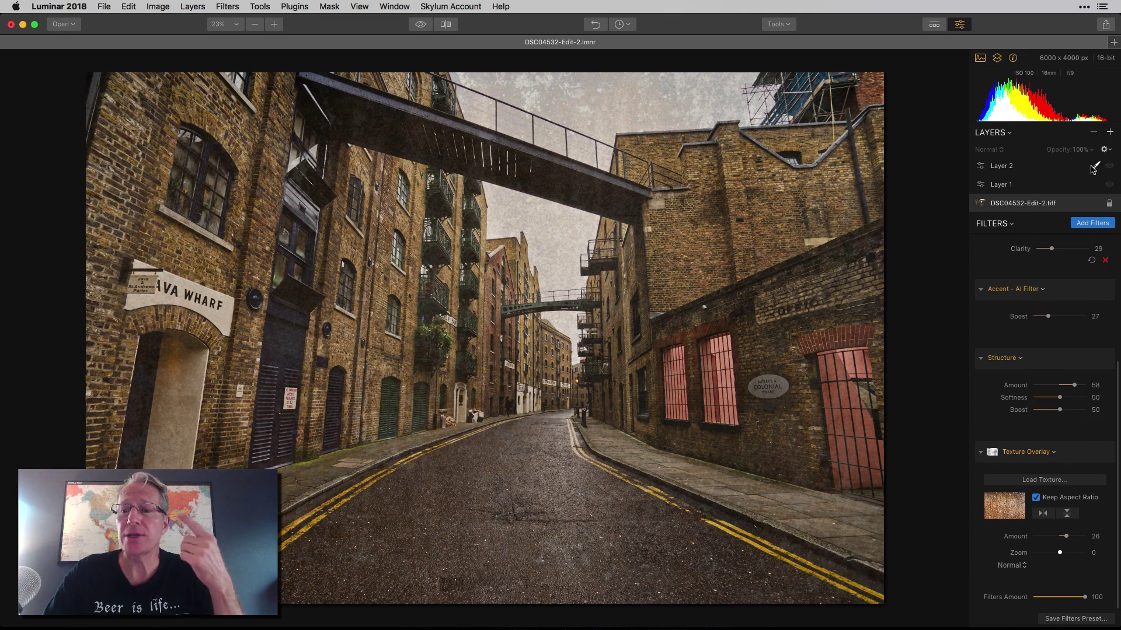
left_click(1109, 132)
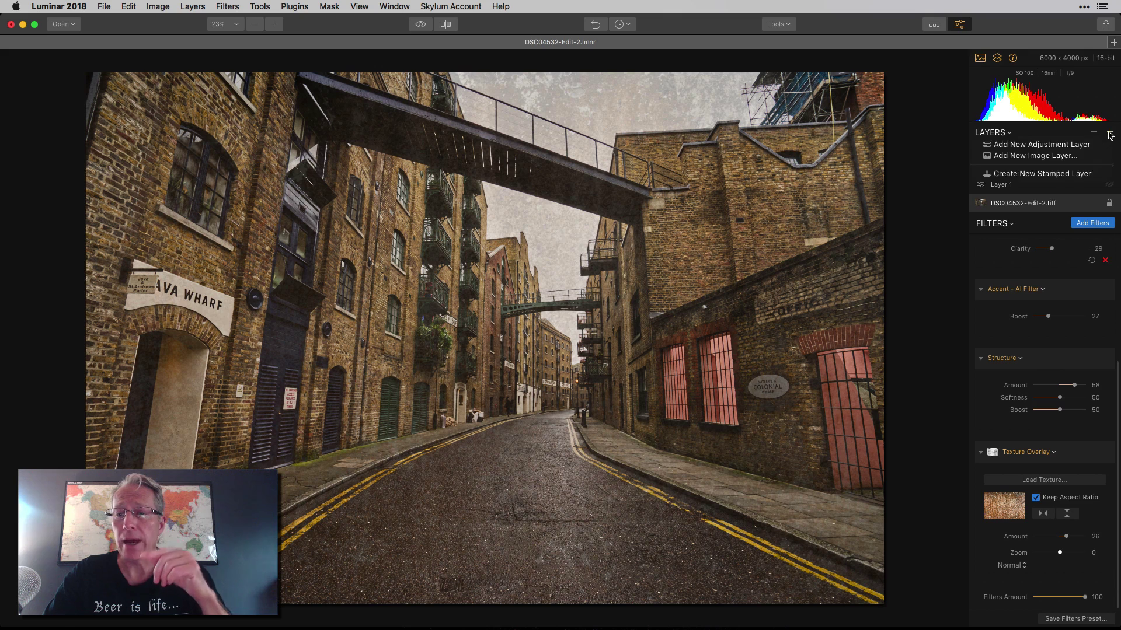
left_click(1069, 157)
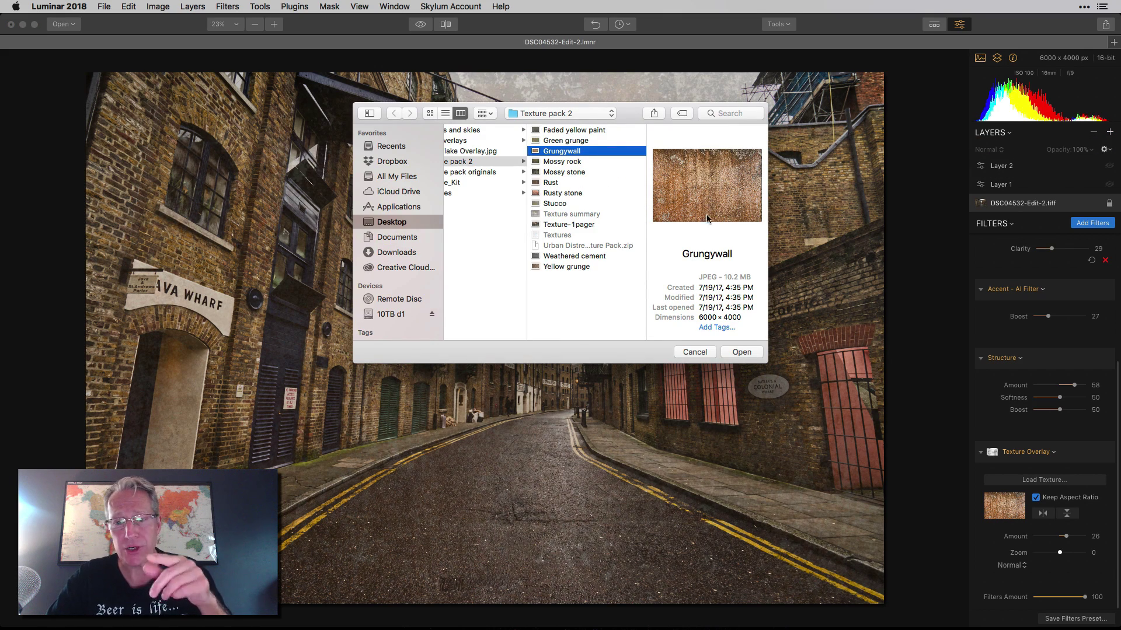
left_click(696, 353)
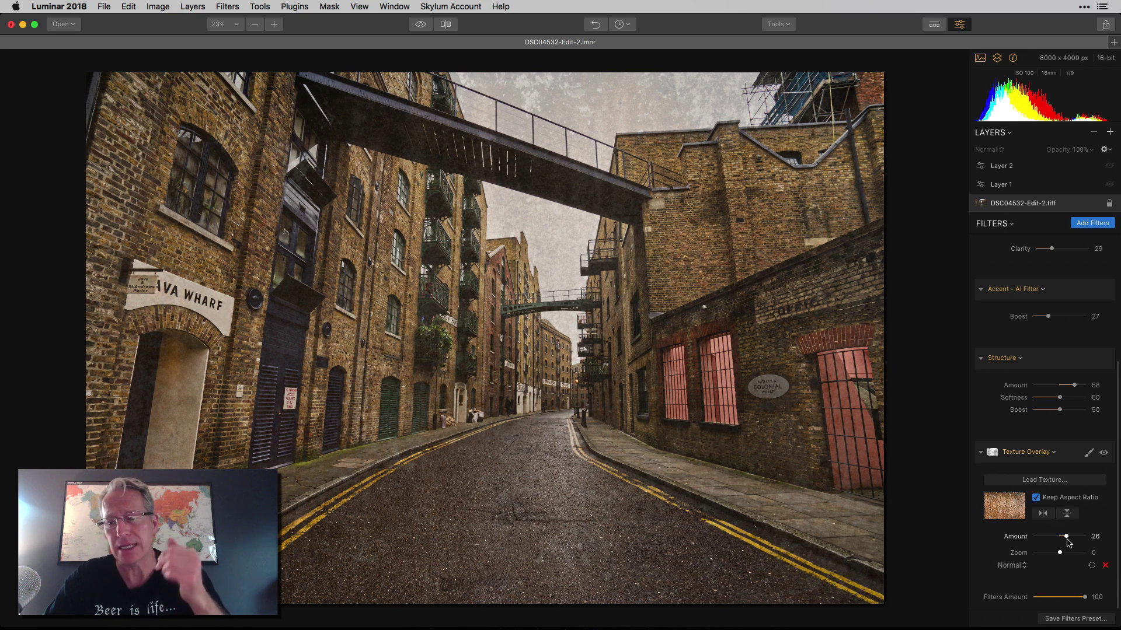
left_click(1088, 453)
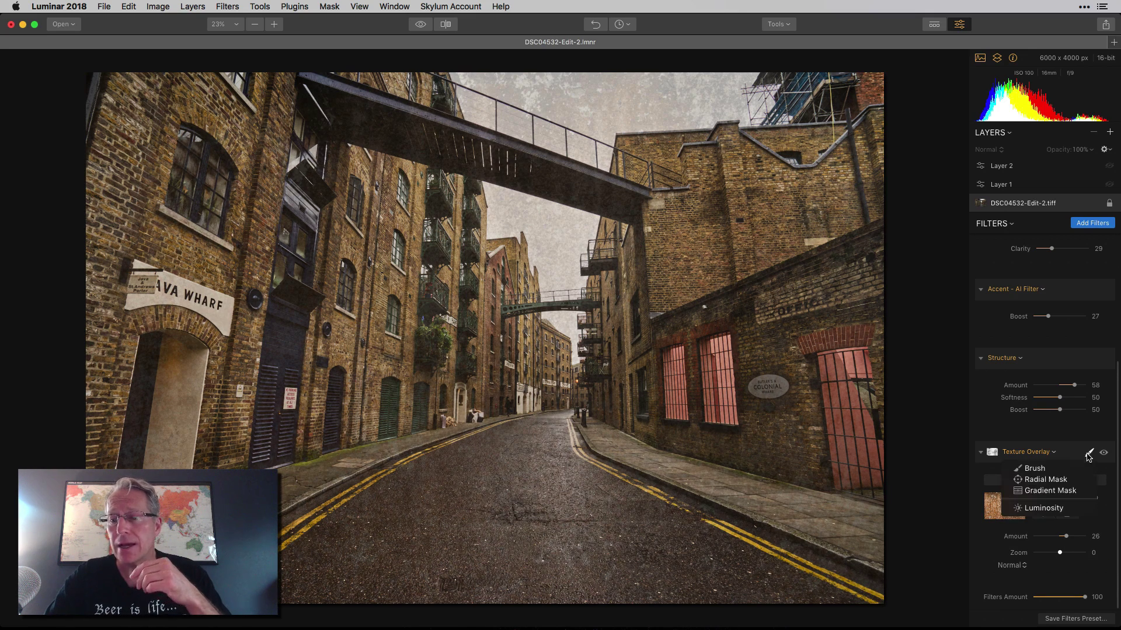
left_click(1049, 474)
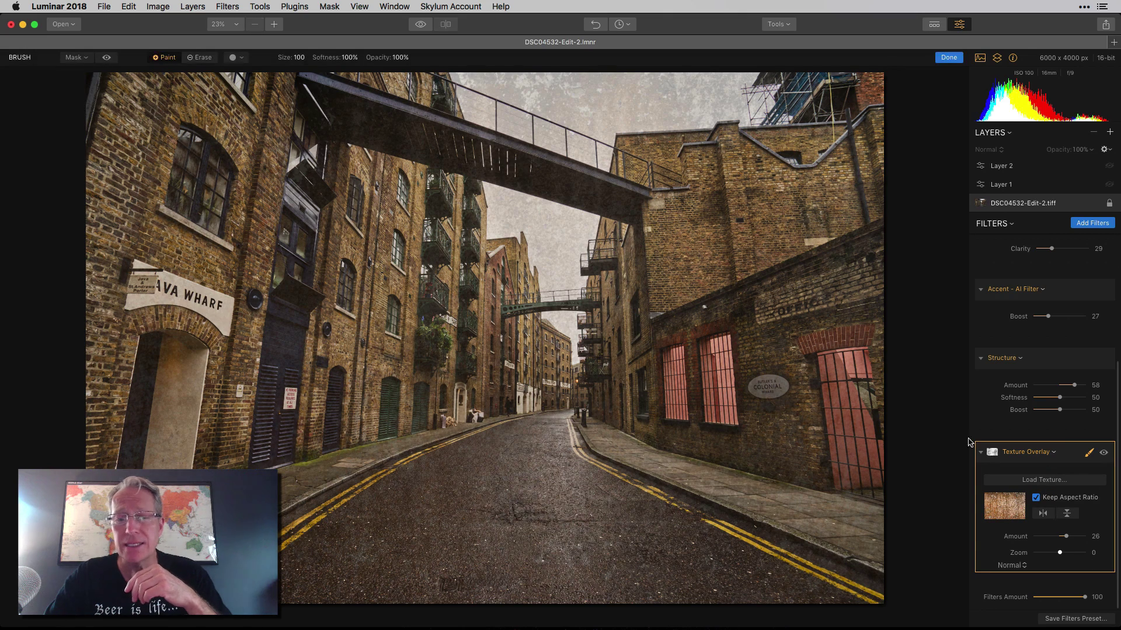
left_click(107, 59)
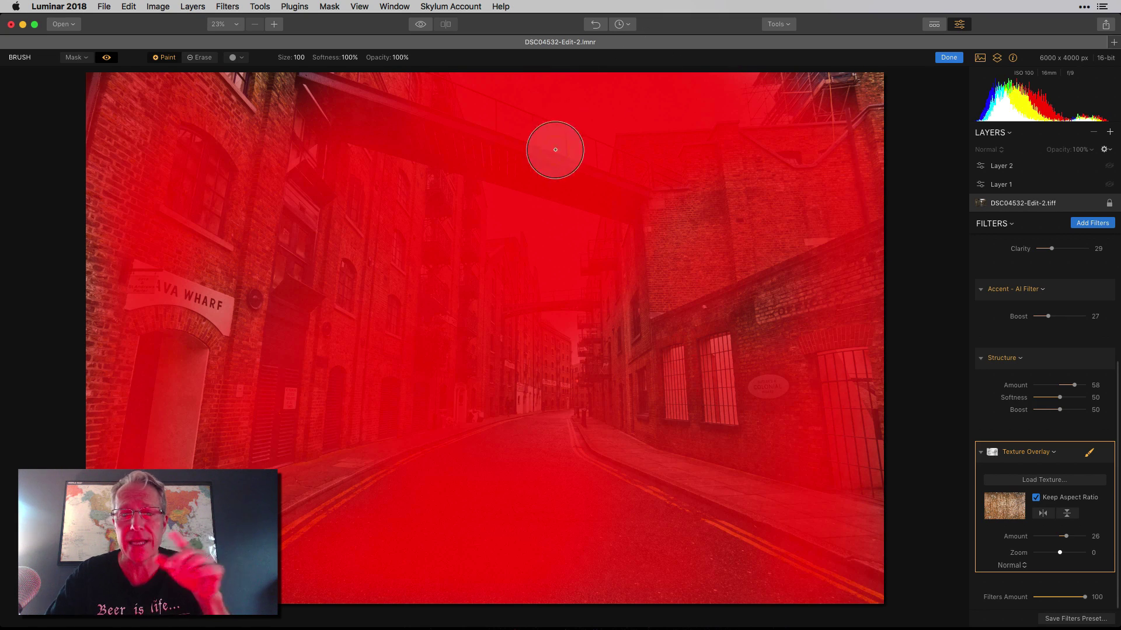
left_click(106, 57)
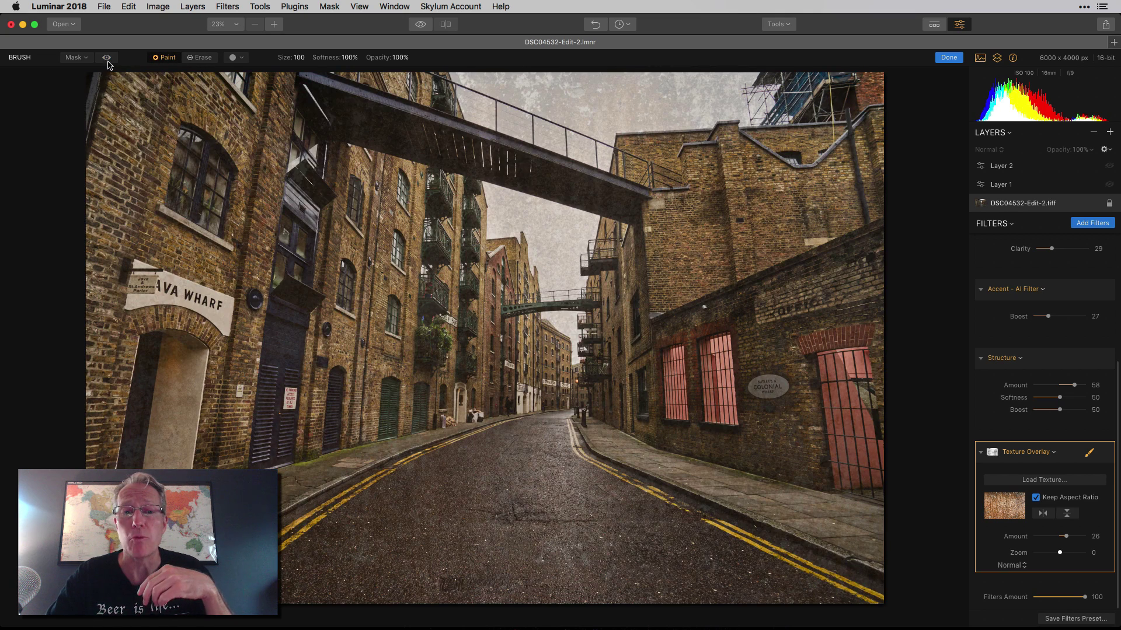
left_click(948, 57)
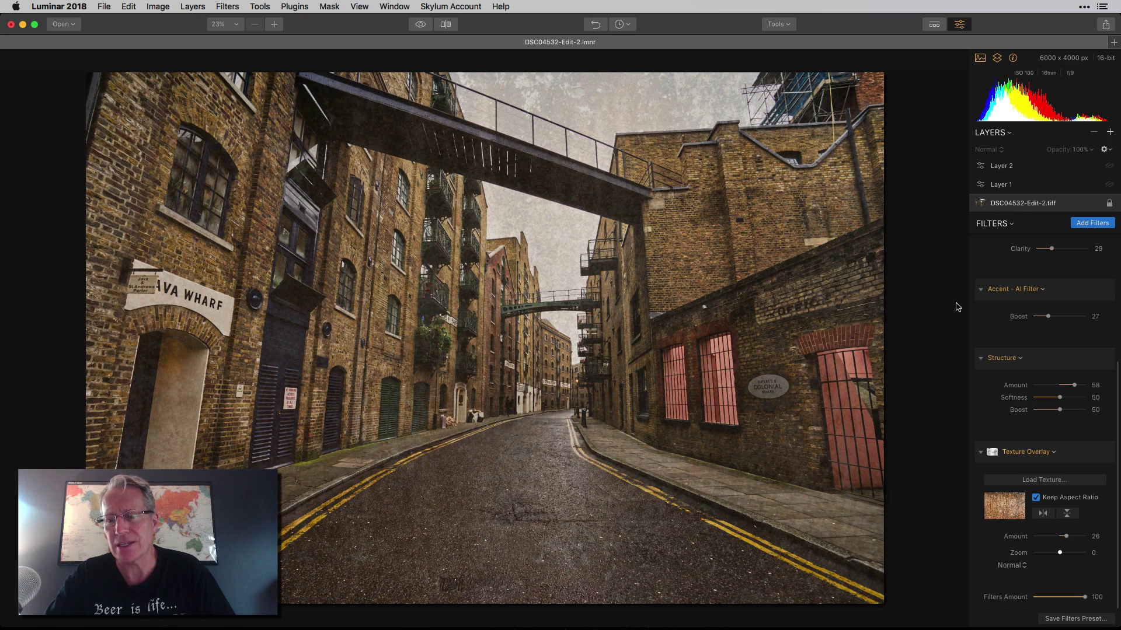
Select Layer 1 and make it visible.
mouse_move(1051, 366)
scroll(1051, 366, "up", 5)
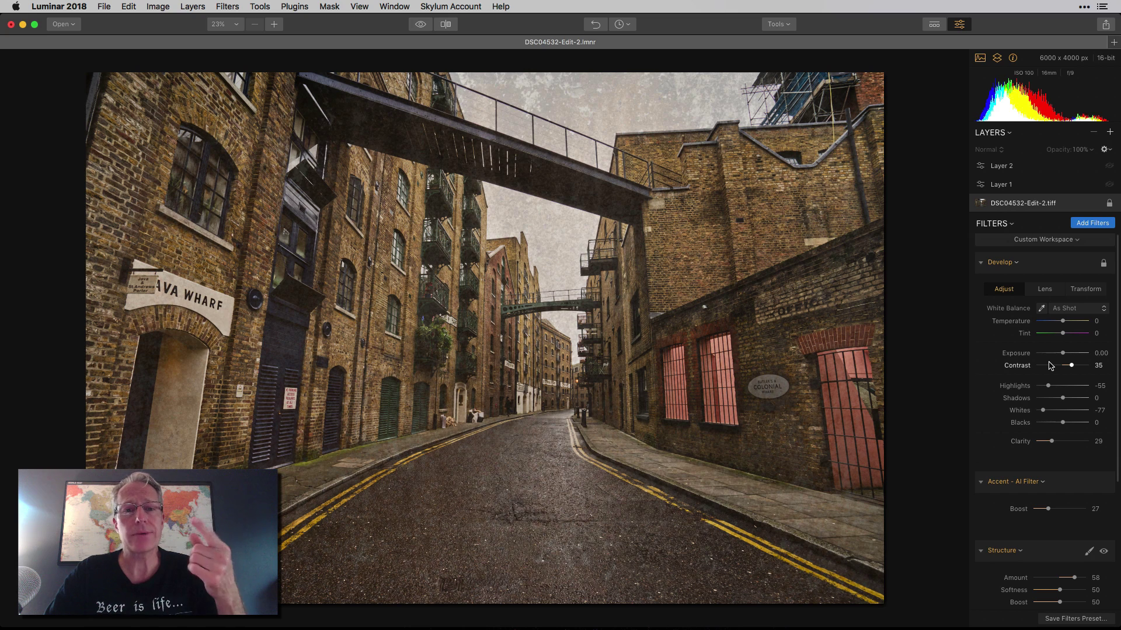
left_click(1049, 191)
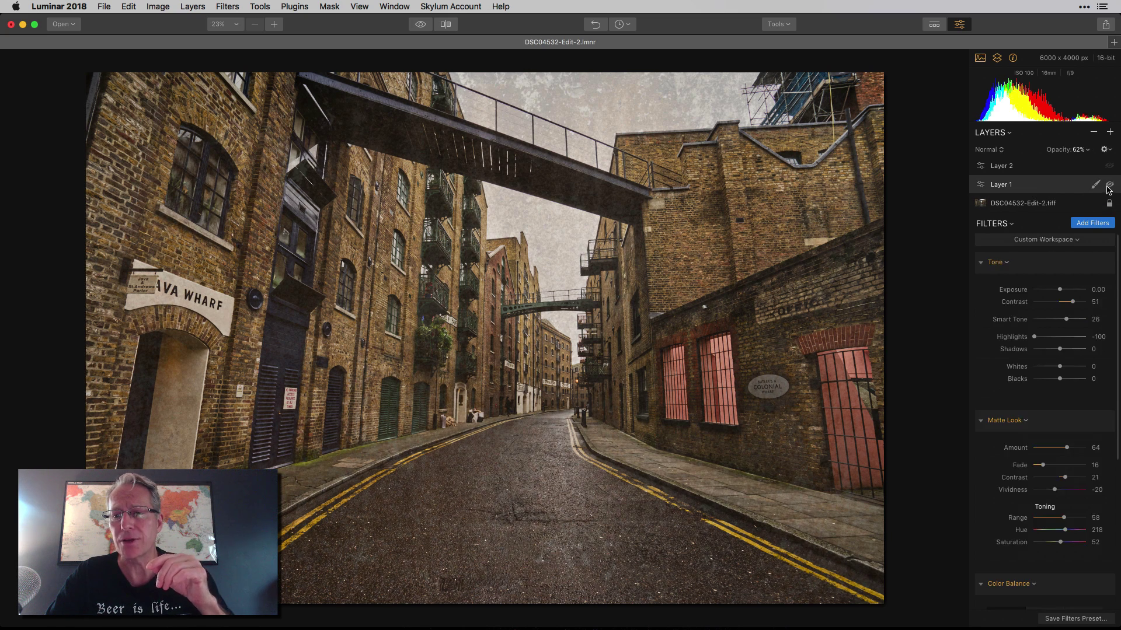
left_click(1109, 186)
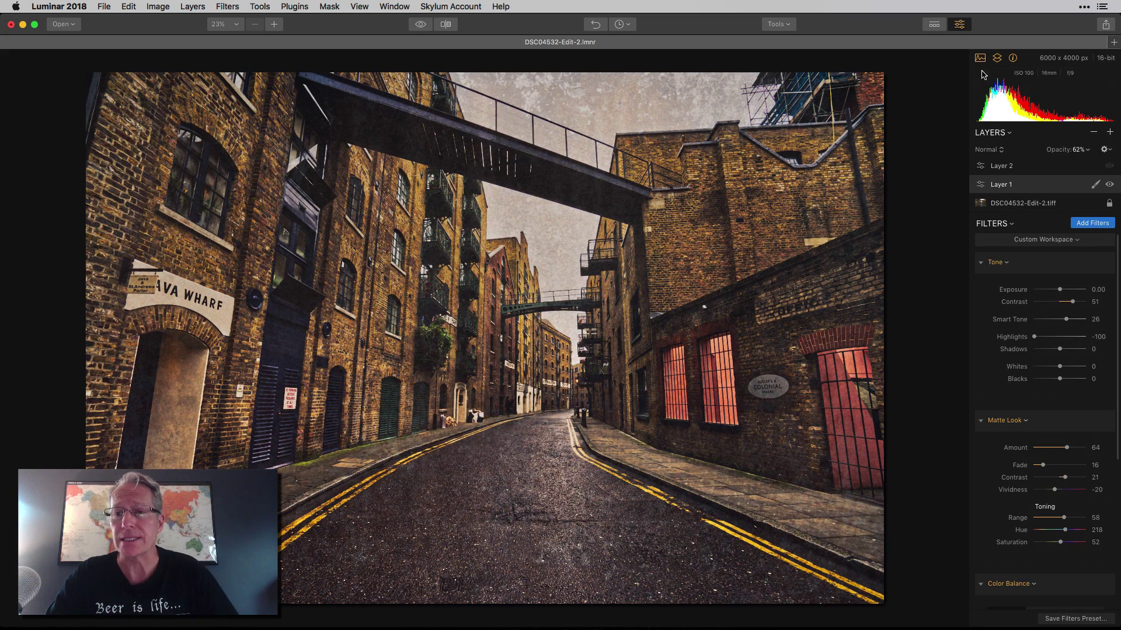
Apply the Shad Thames look to Layer 1 after trying Paddington and Night on the Thames.
left_click(933, 25)
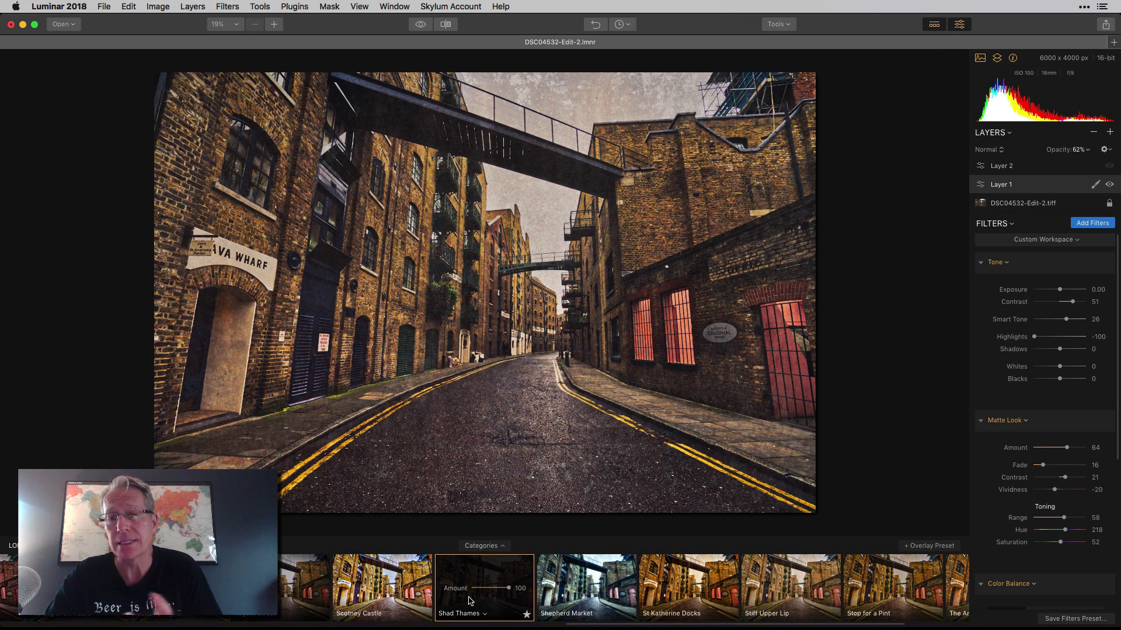
scroll(468, 601, "left", 10)
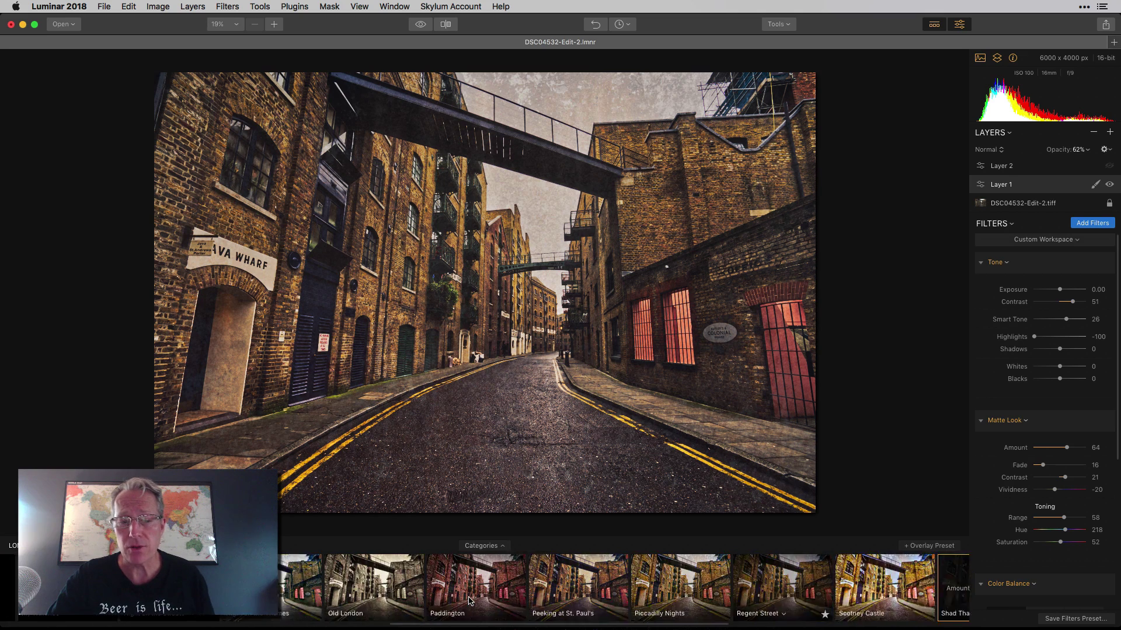
left_click(696, 587)
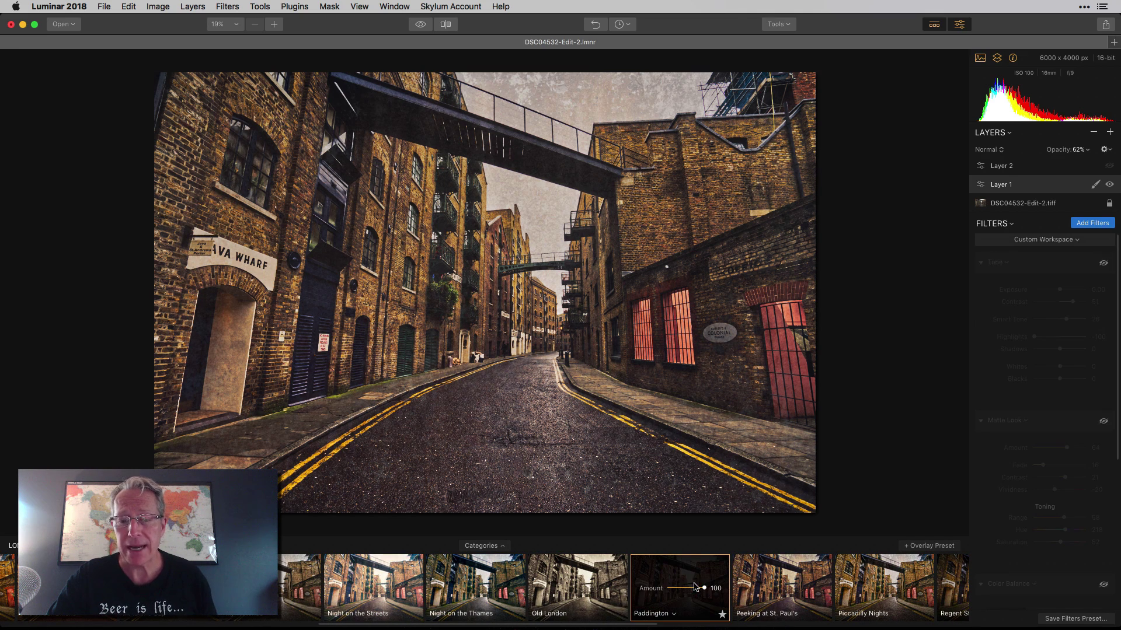
scroll(581, 587, "left", 3)
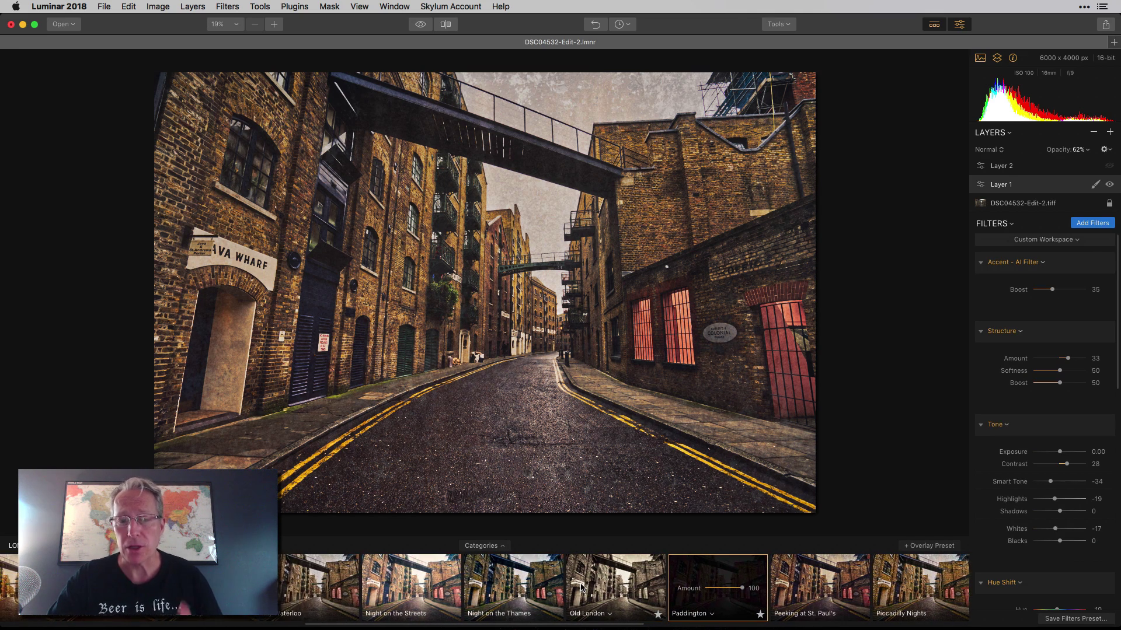
scroll(581, 587, "left", 8)
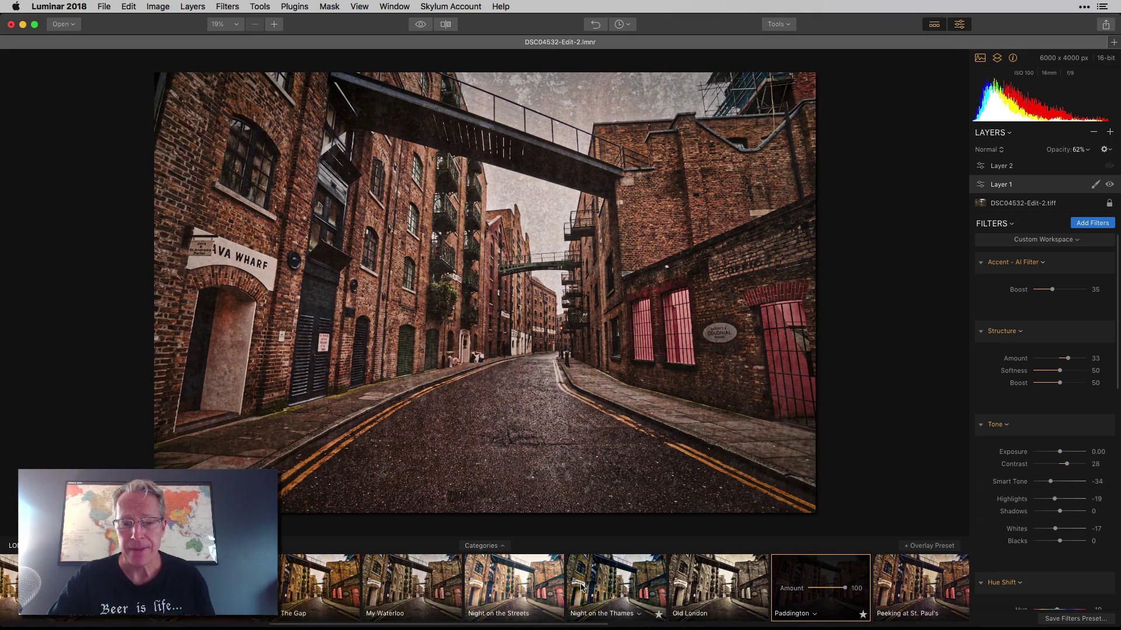
left_click(583, 589)
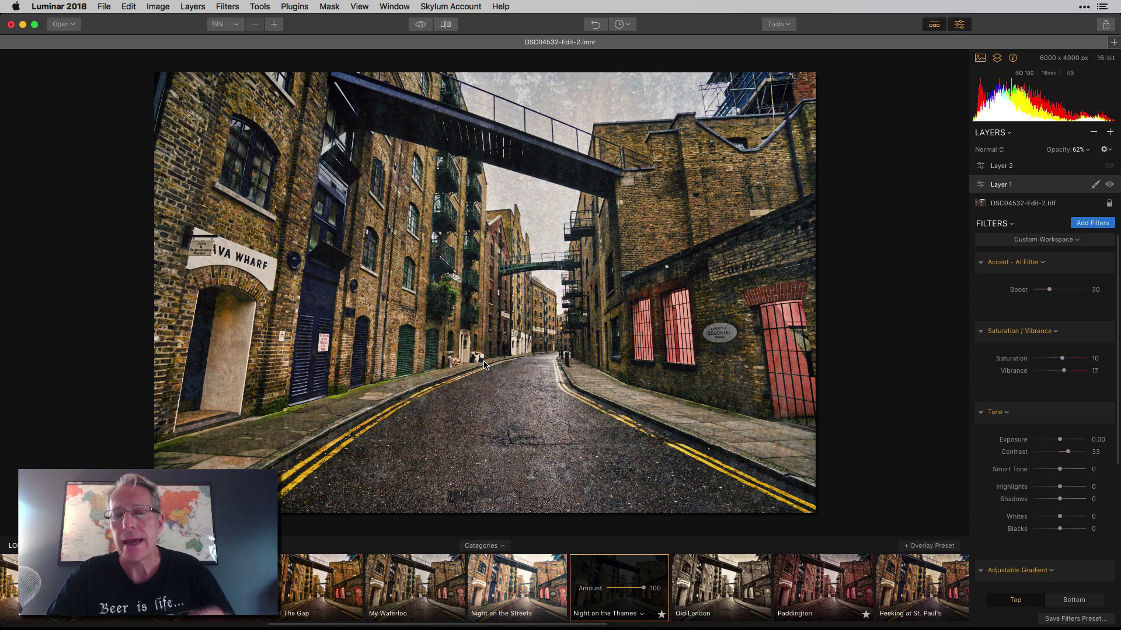
scroll(727, 576, "right", 10)
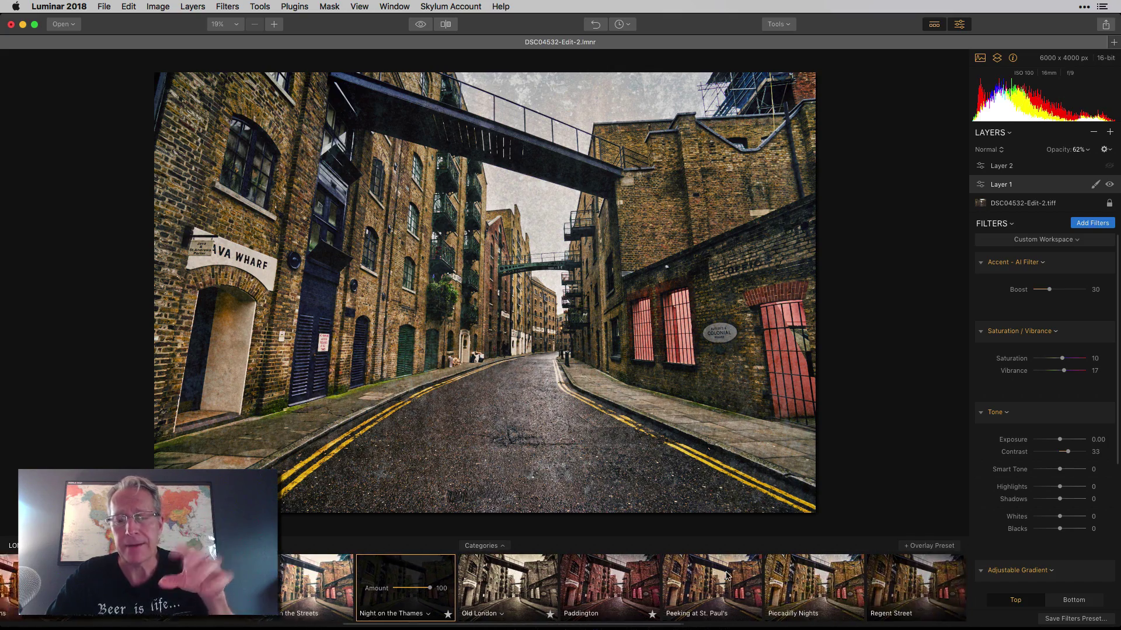
left_click(680, 592)
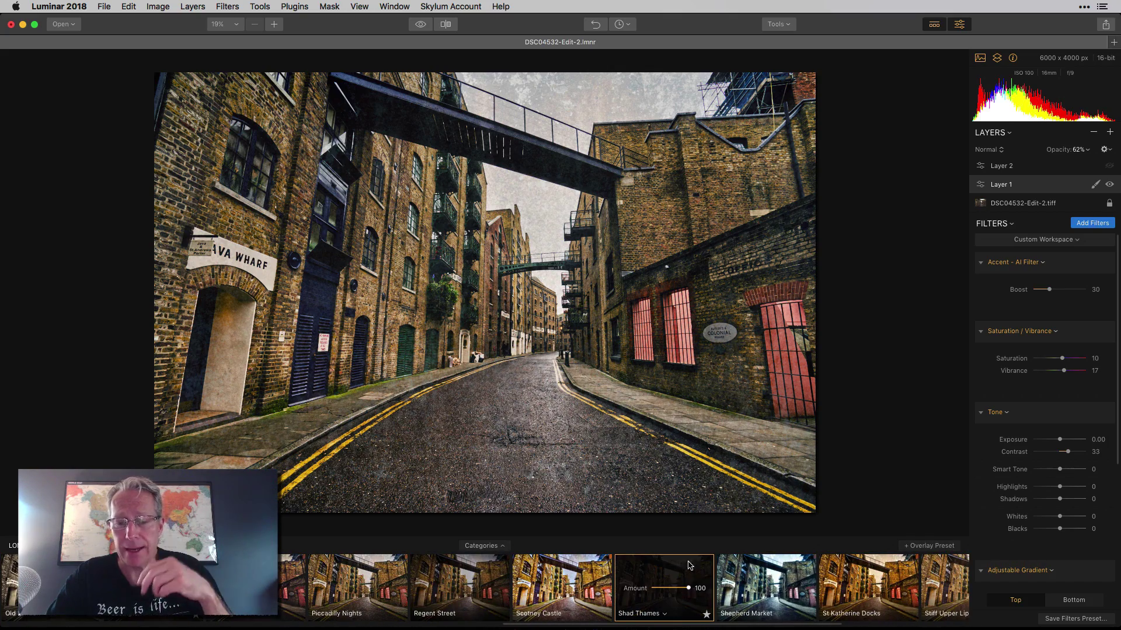
left_click(934, 25)
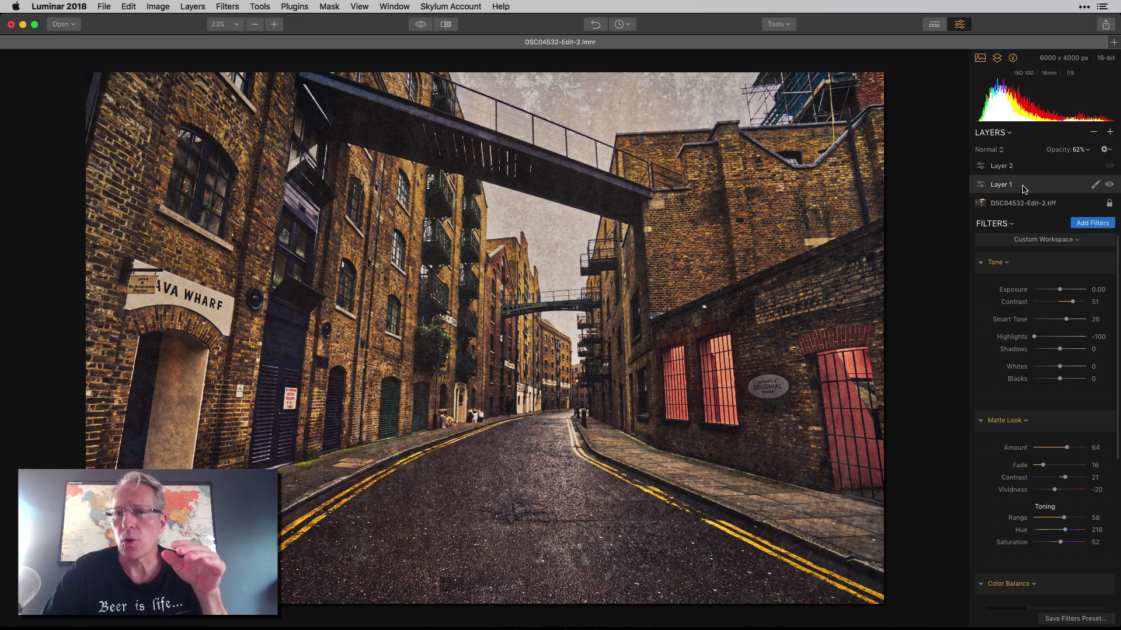
Browse the Looks filmstrip for Layer 1 and close it again.
left_click(935, 26)
scroll(568, 600, "right", 8)
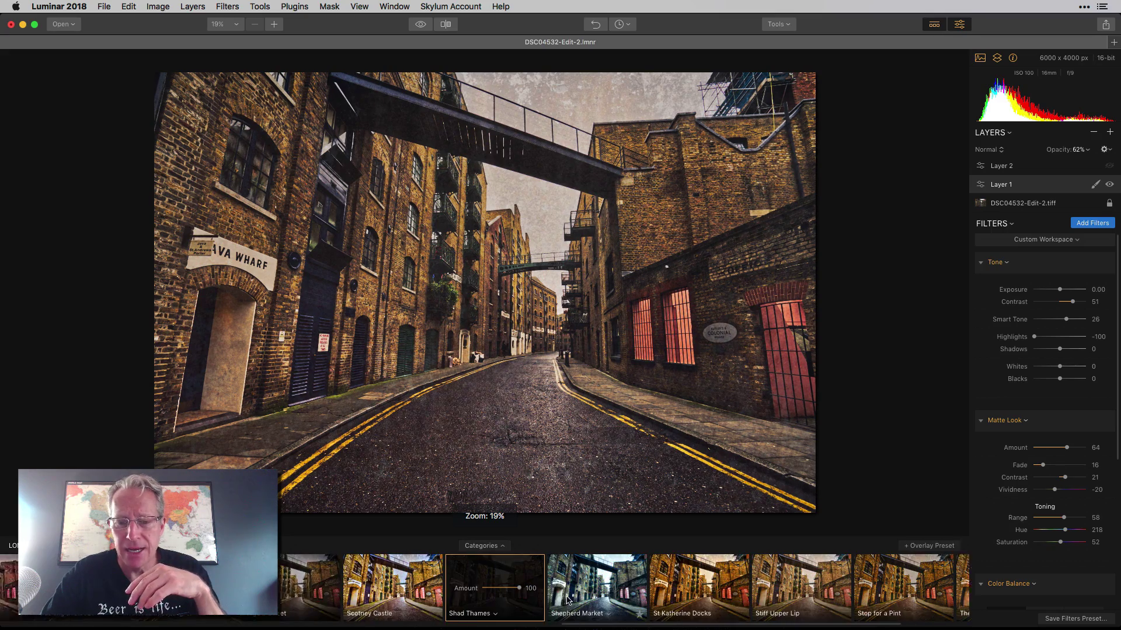
scroll(568, 600, "left", 15)
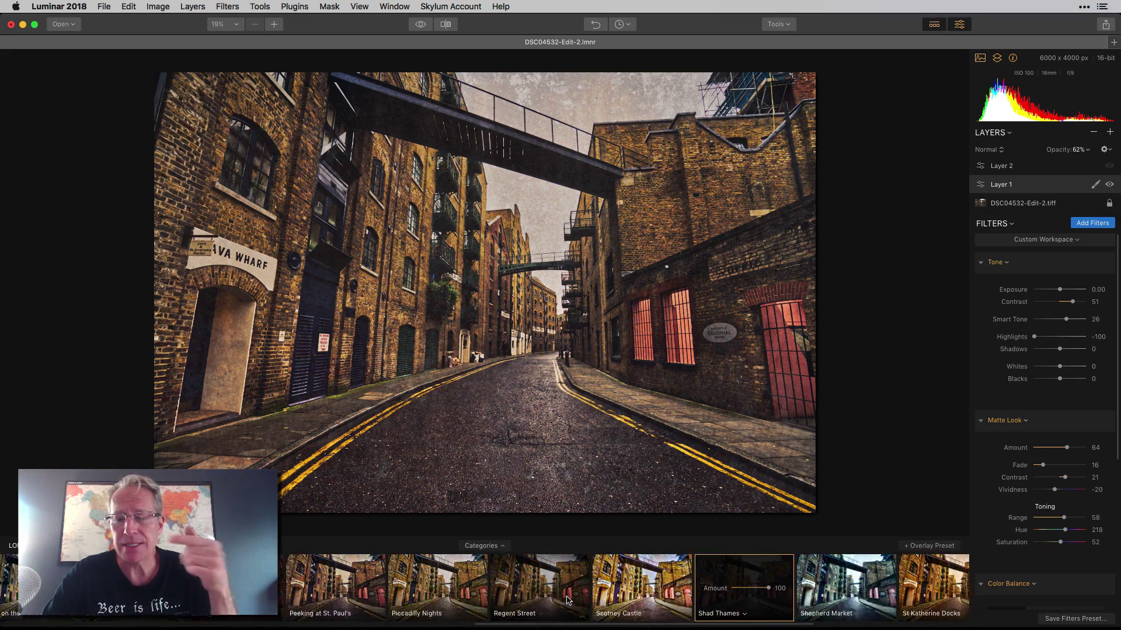
scroll(567, 600, "left", 20)
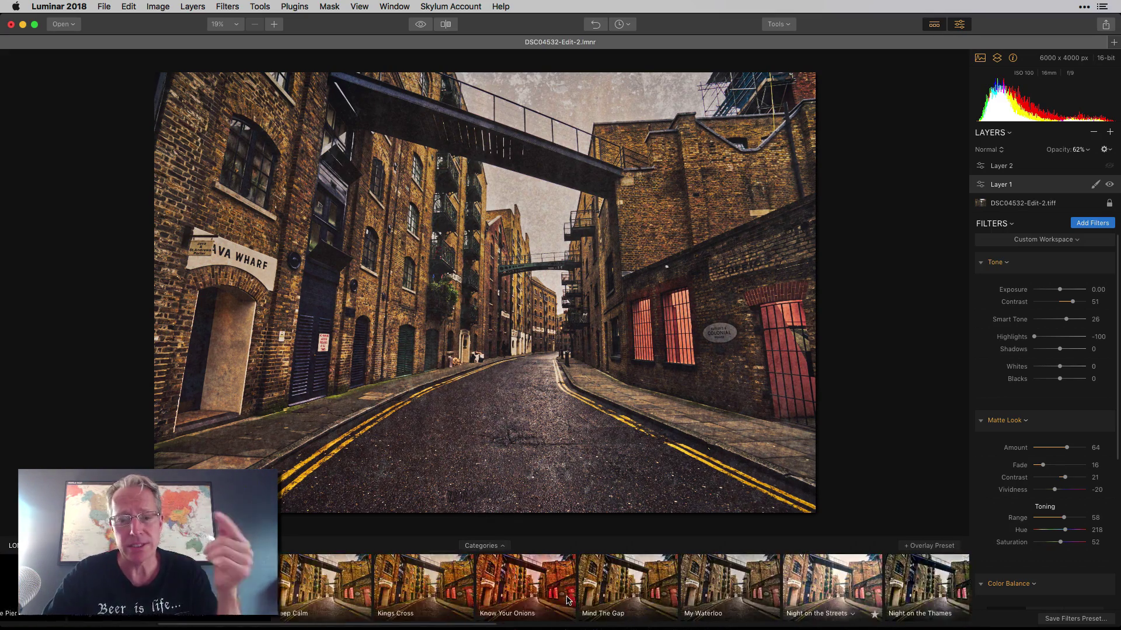
scroll(568, 600, "left", 1)
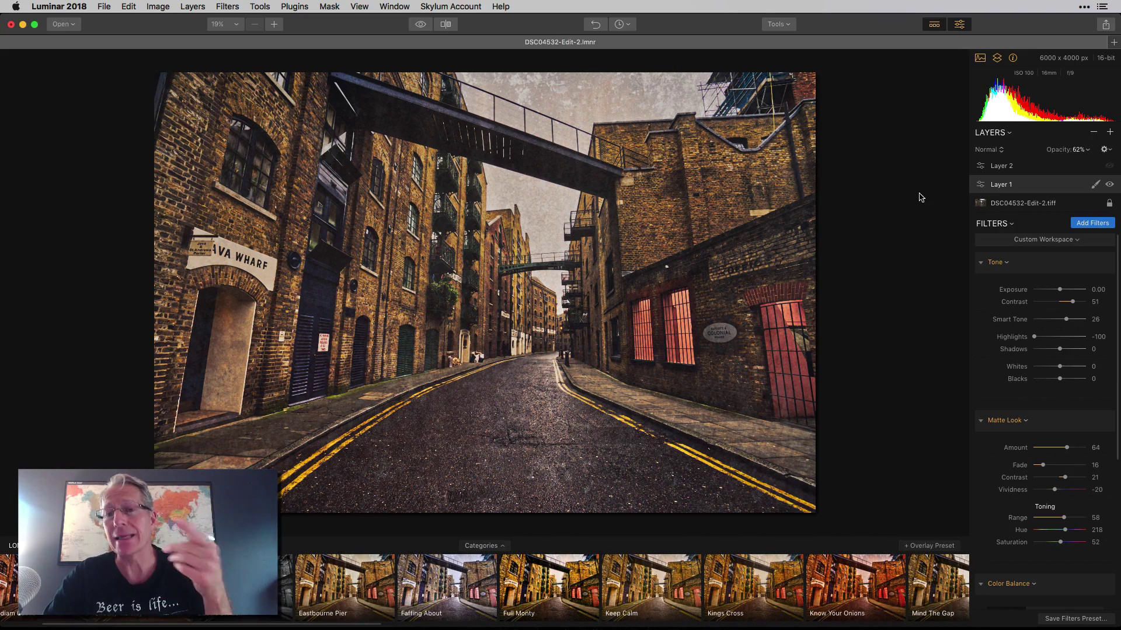
left_click(934, 24)
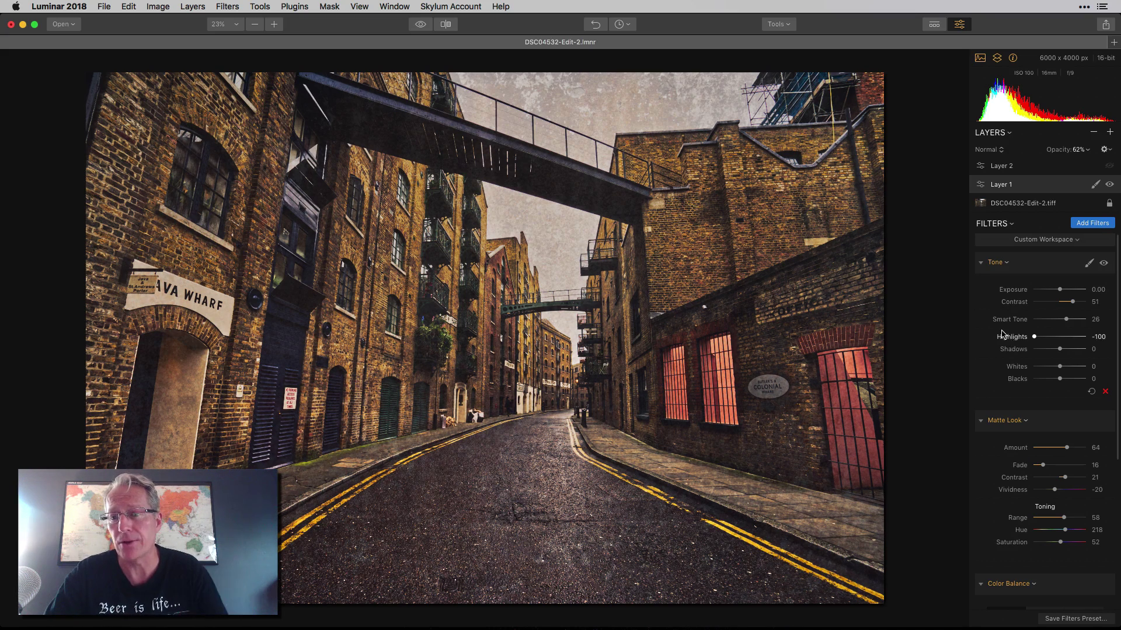
Check the Adjustable Gradient's Bottom and Top settings, then select Layer 2.
scroll(1013, 354, "down", 5)
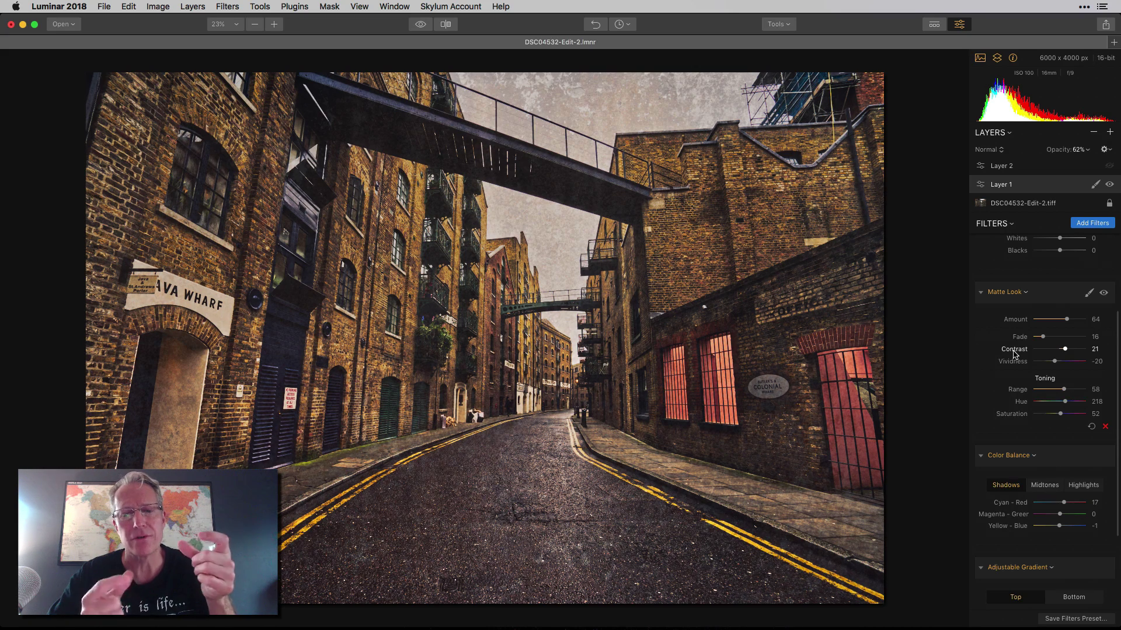
scroll(1045, 397, "down", 4)
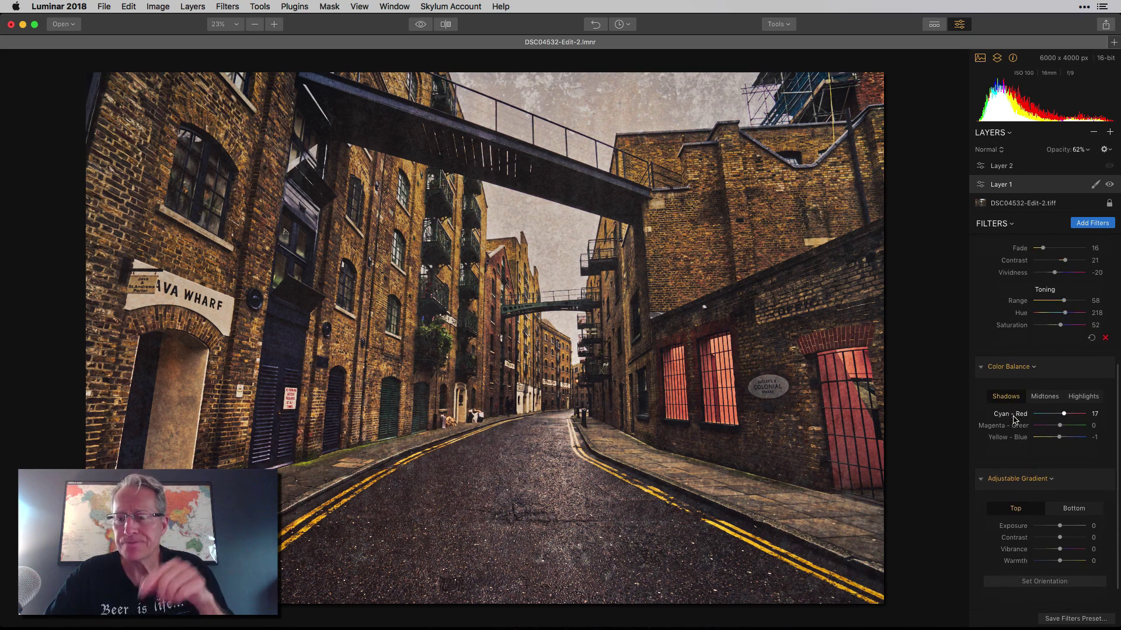
scroll(1061, 418, "down", 1)
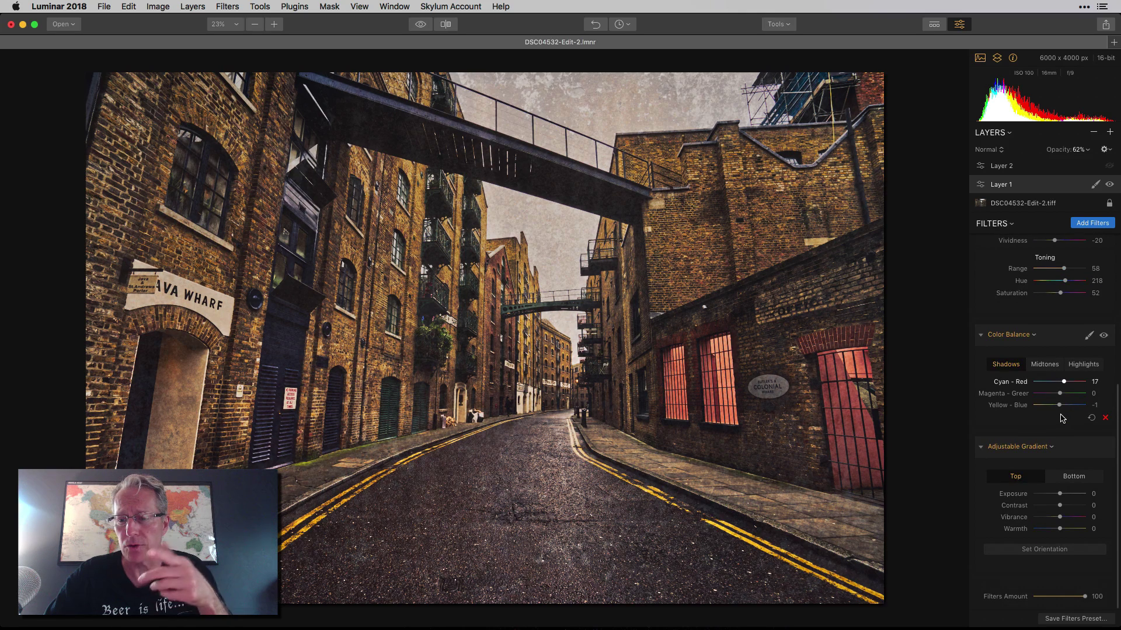
left_click(1081, 492)
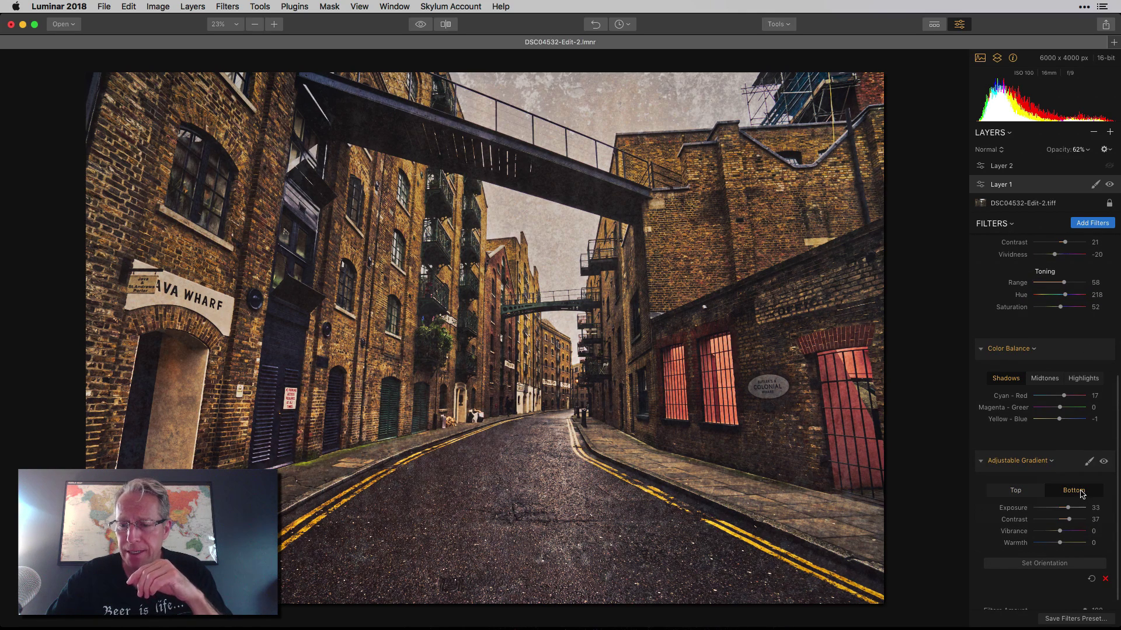
left_click(1012, 492)
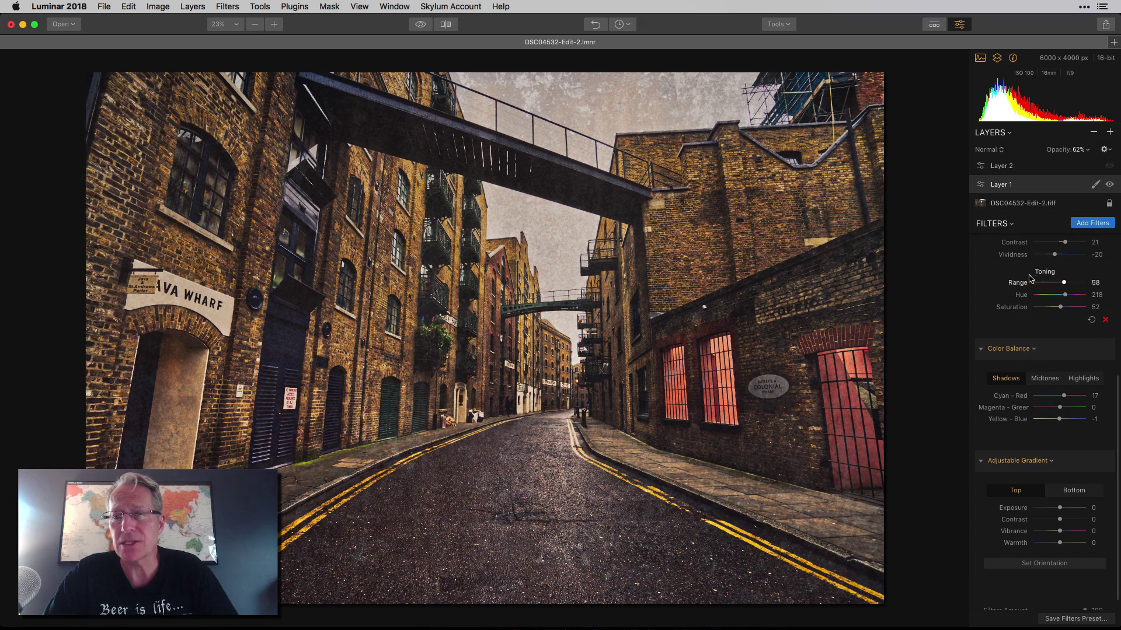
scroll(1032, 276, "up", 5)
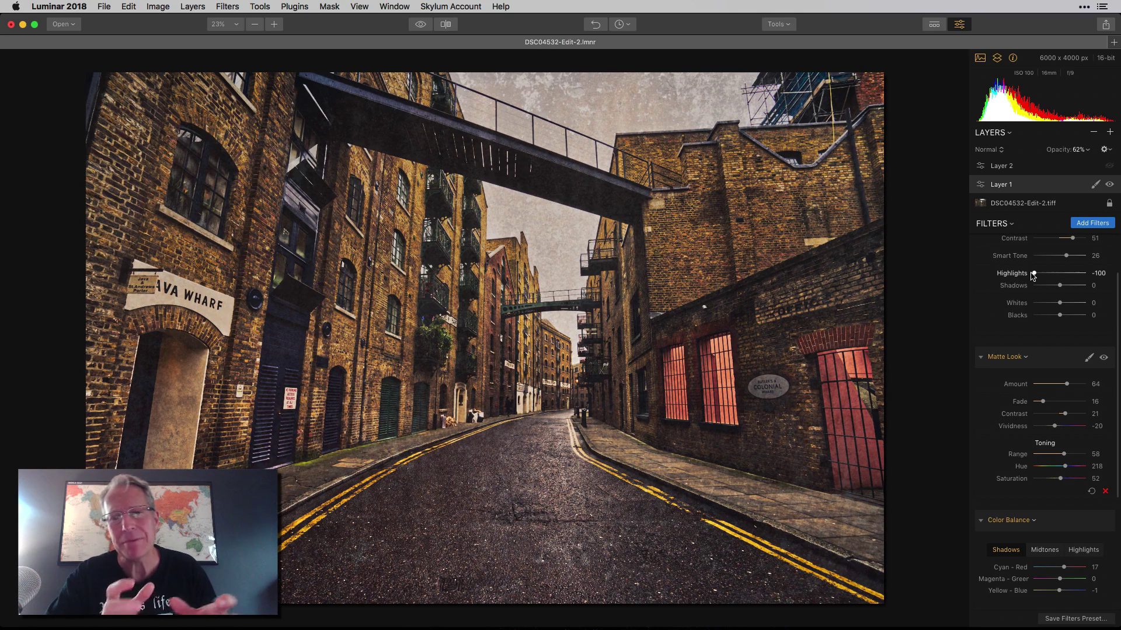
left_click(1045, 167)
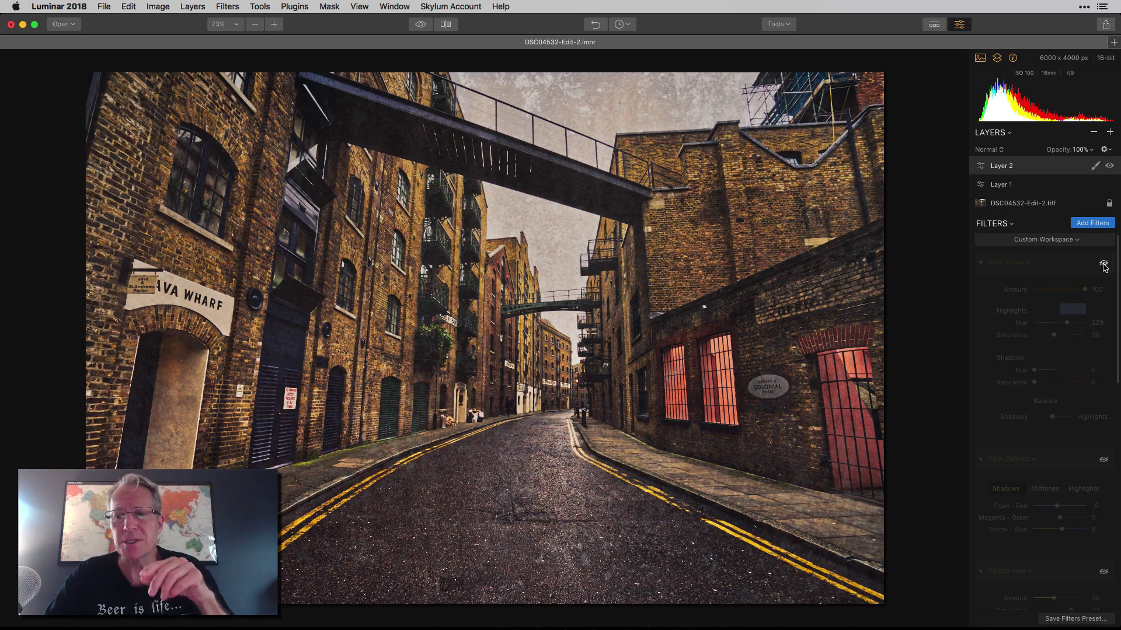
Enable Split Toning, comparing it off and on, then enable Color Balance (shadows Cyan–Red -9, Yellow–Blue 9).
left_click(1103, 264)
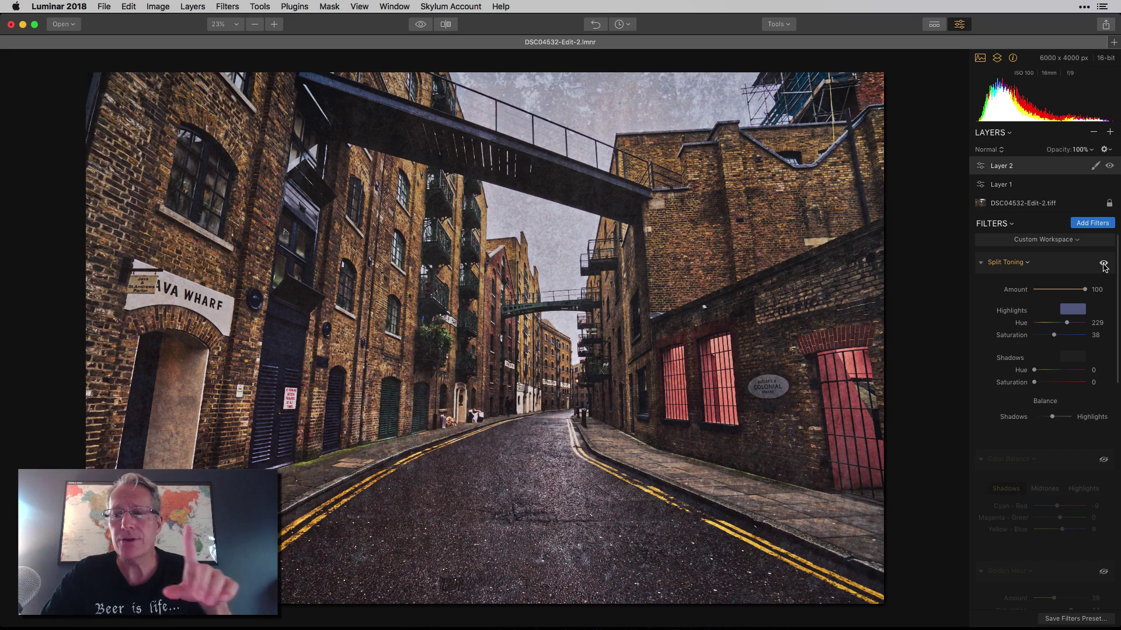
left_click(1103, 264)
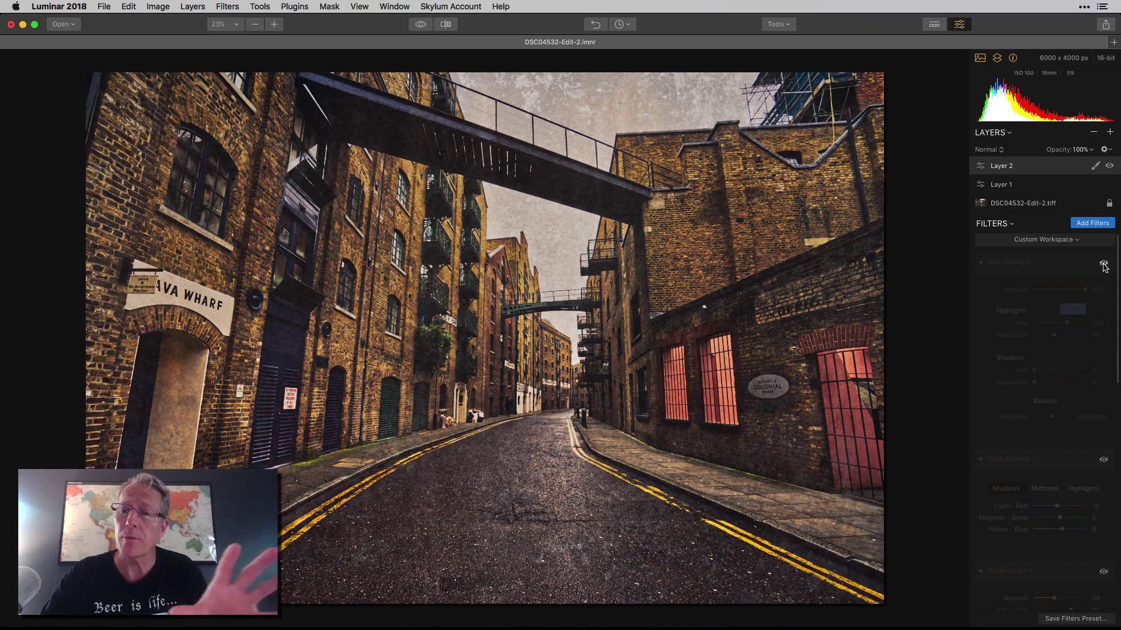
left_click(1103, 265)
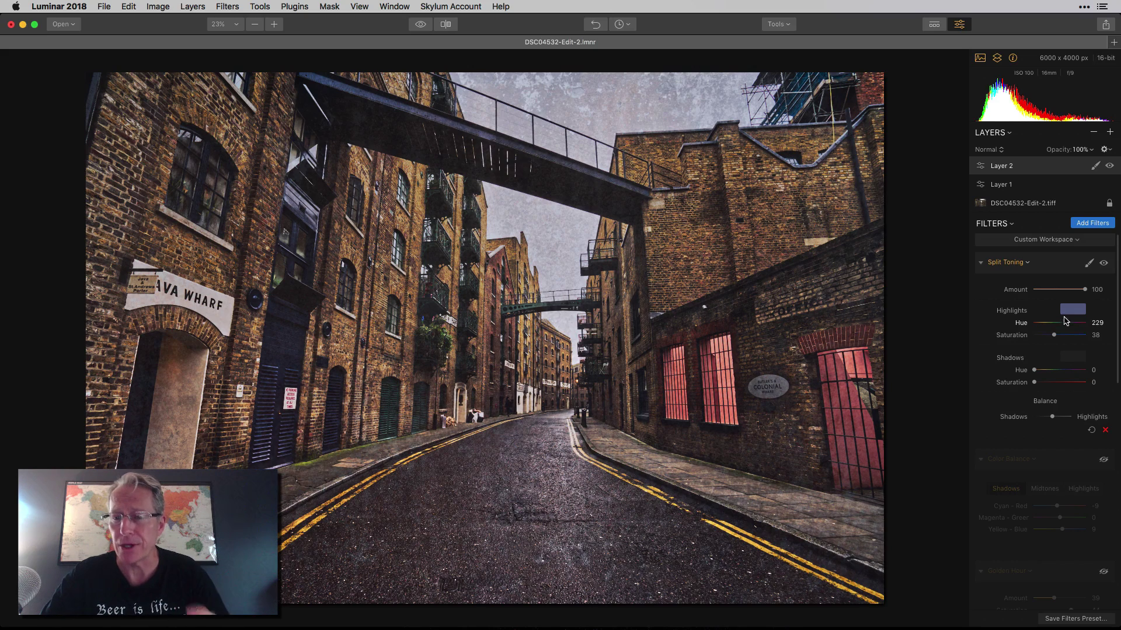
scroll(1050, 368, "down", 5)
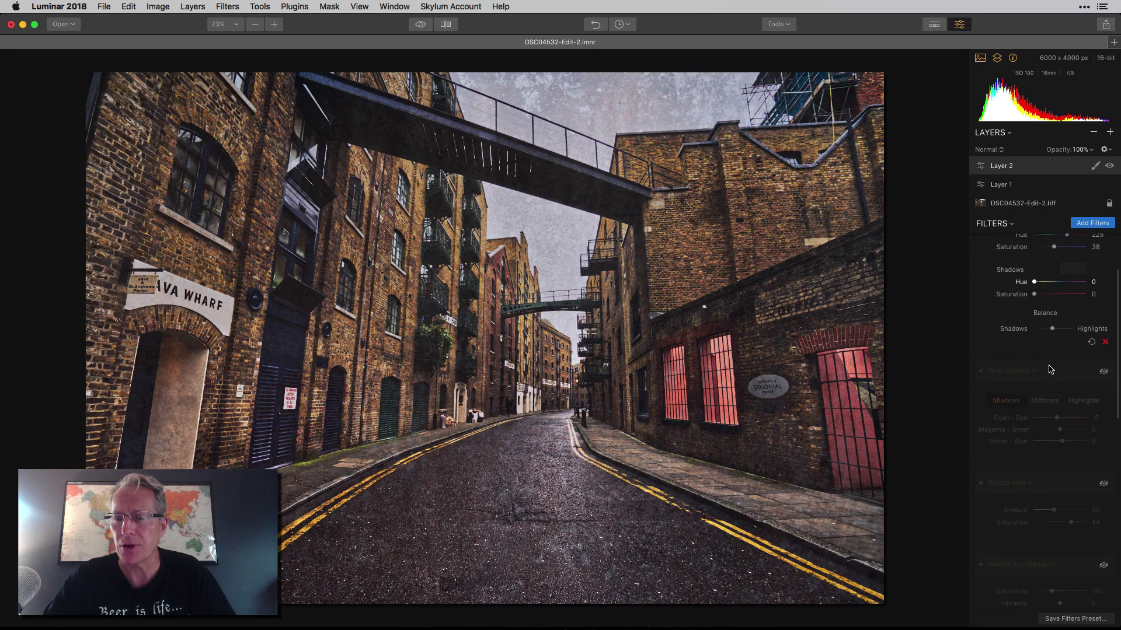
left_click(1103, 361)
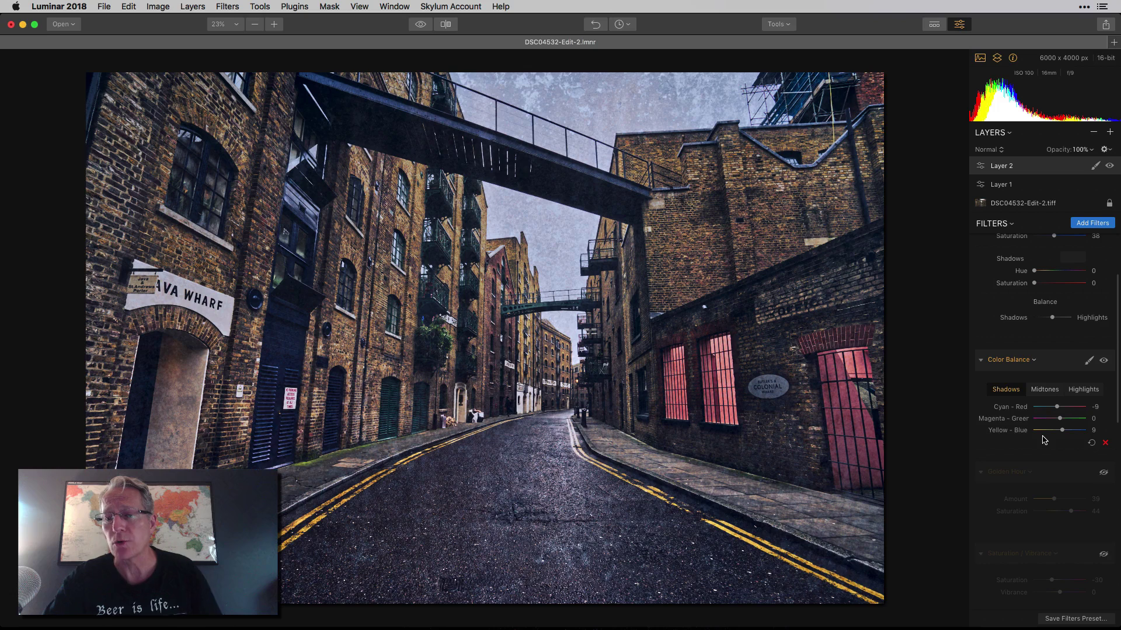
left_click(1047, 391)
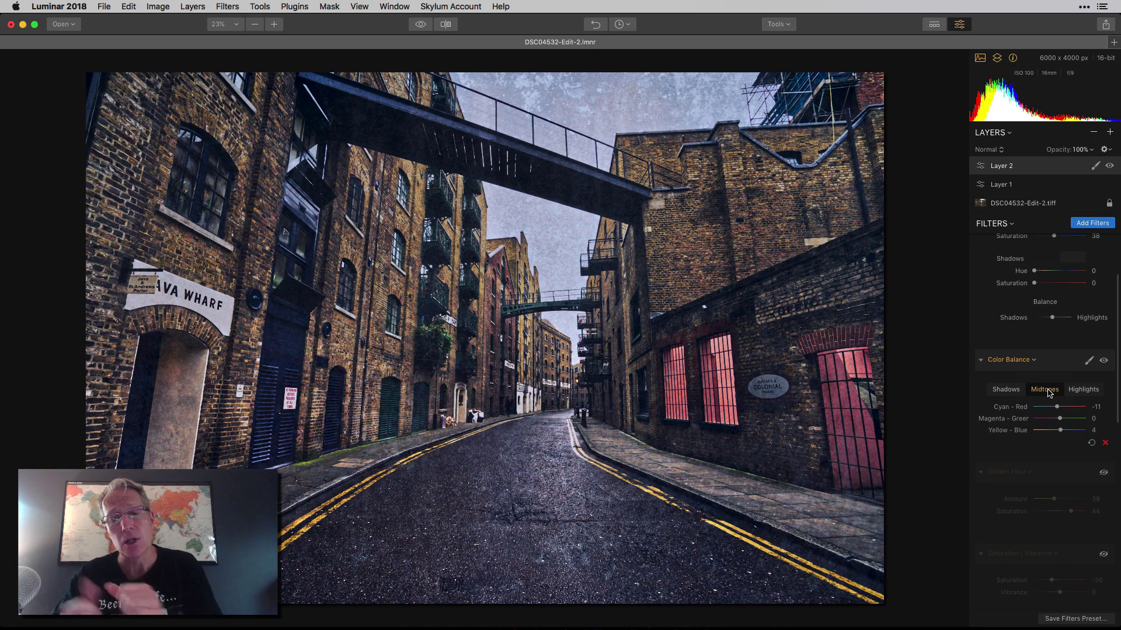
left_click(1076, 391)
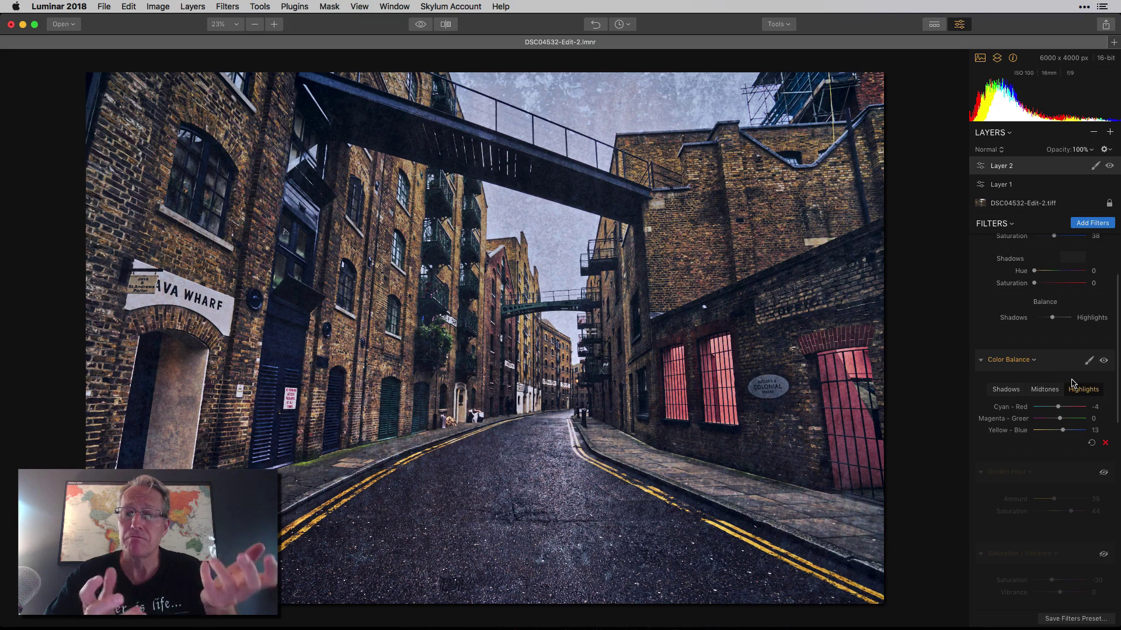
left_click(1104, 361)
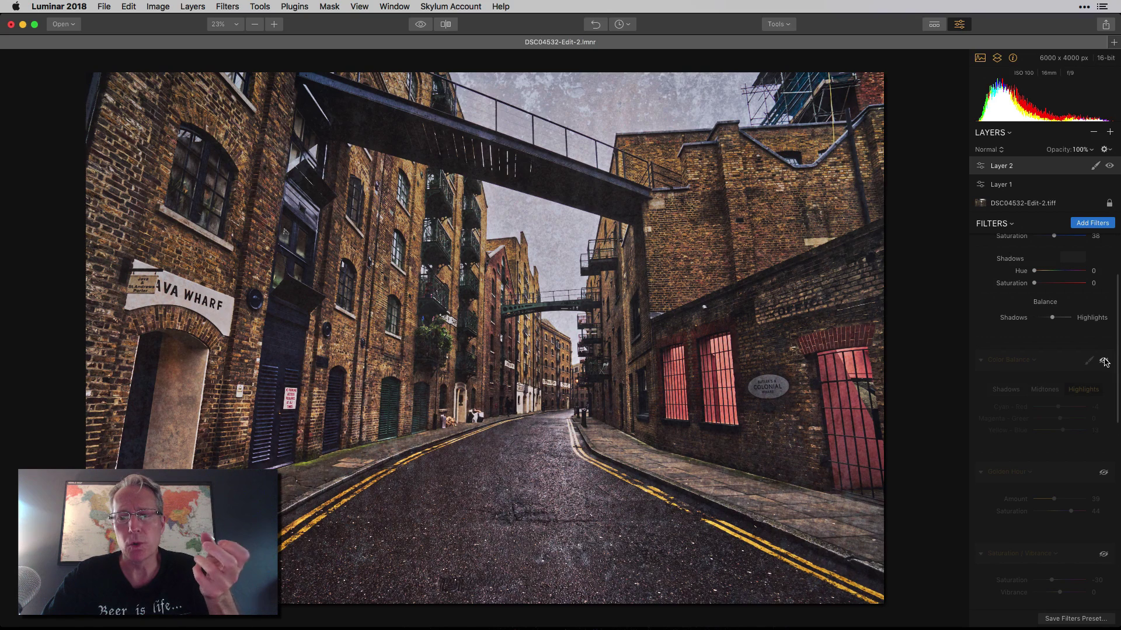
left_click(1104, 361)
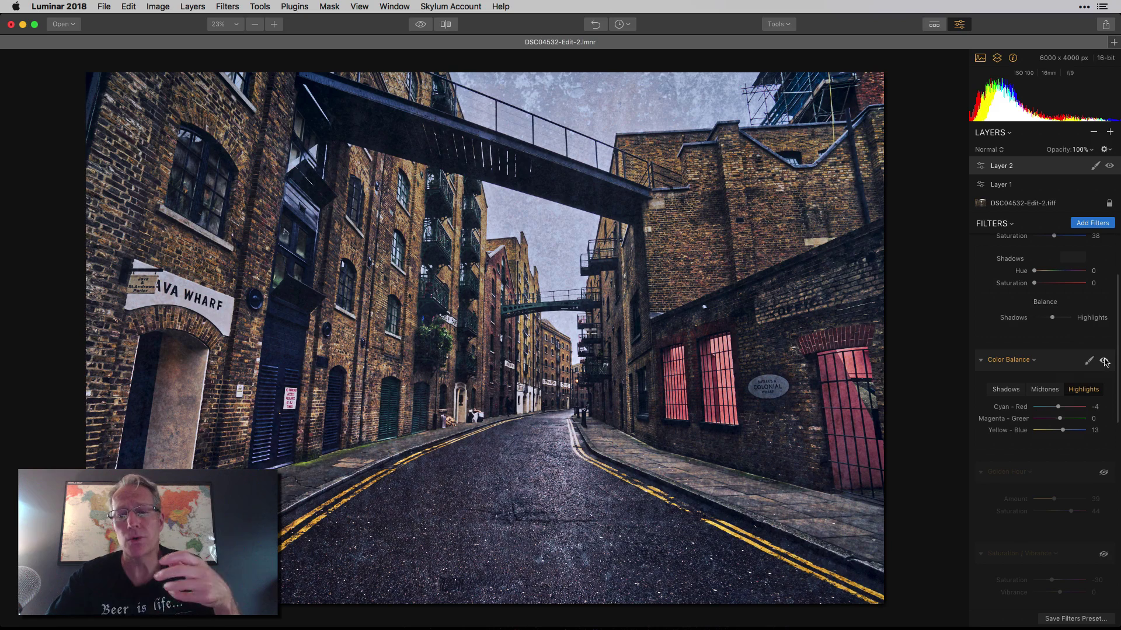
scroll(1054, 467, "down", 5)
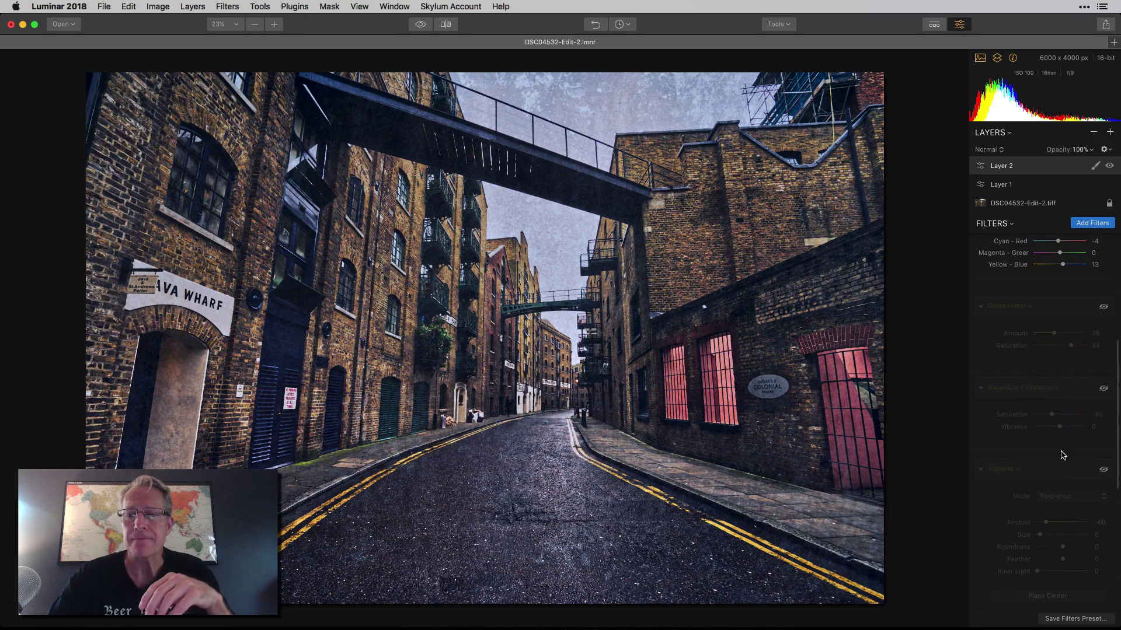
Enable Golden Hour at Amount 39, Saturation 44, comparing it off and on.
left_click(1103, 308)
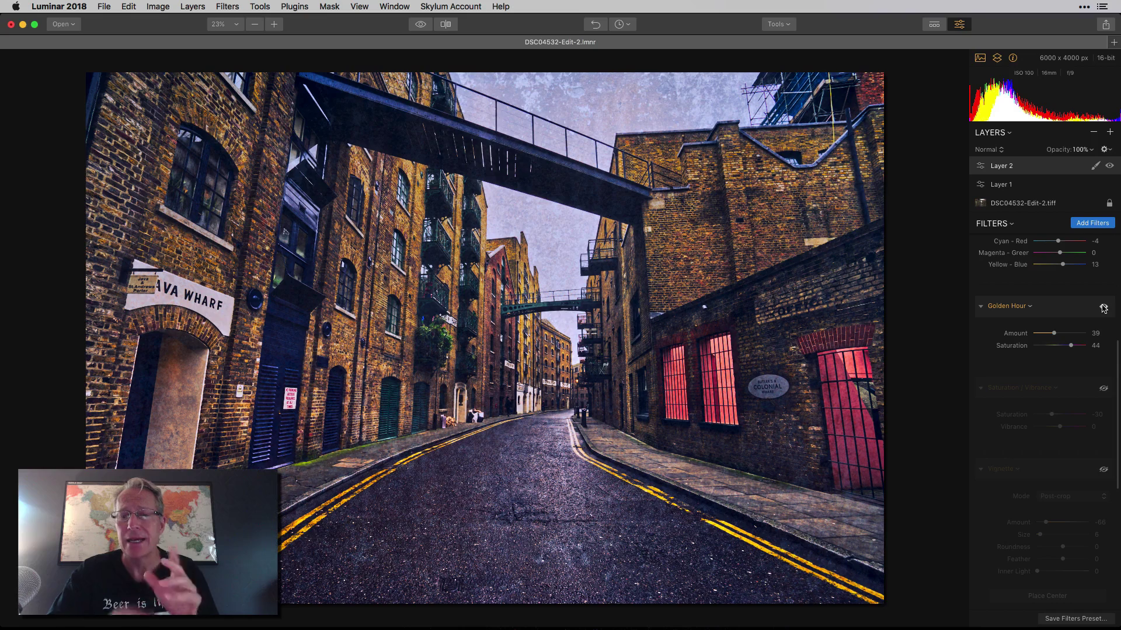
left_click(1103, 308)
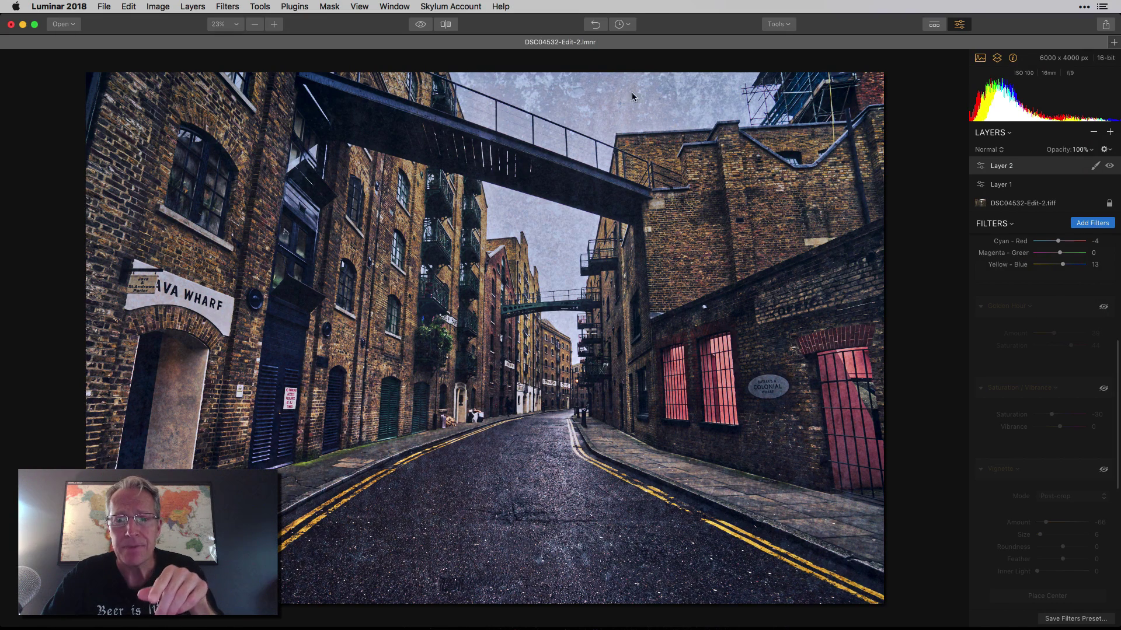
left_click(1103, 307)
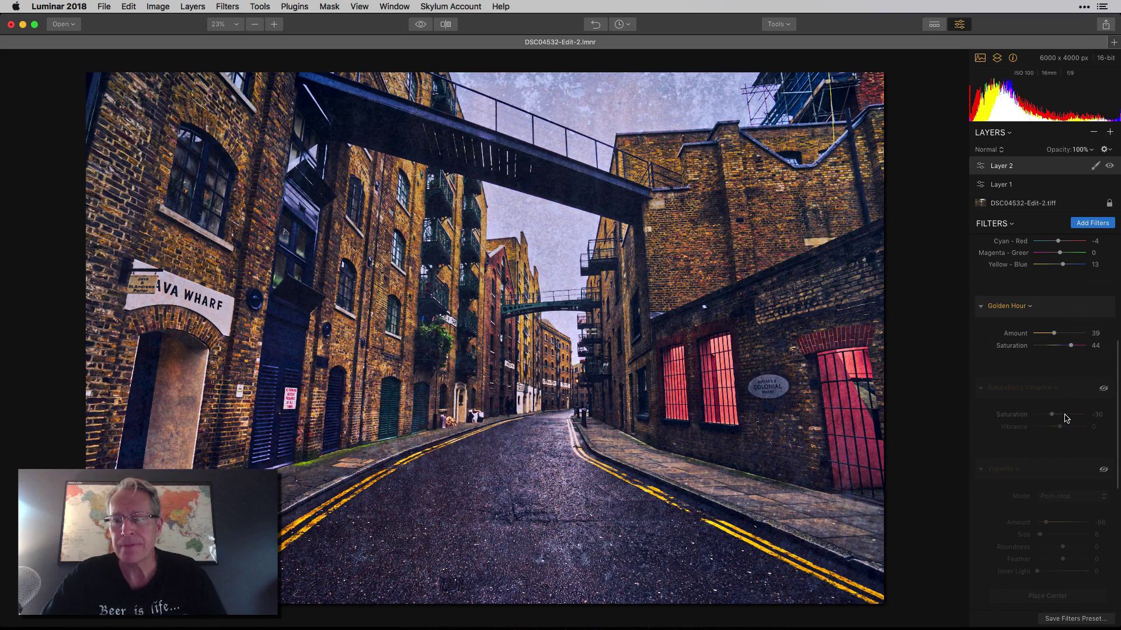
scroll(1064, 418, "down", 2)
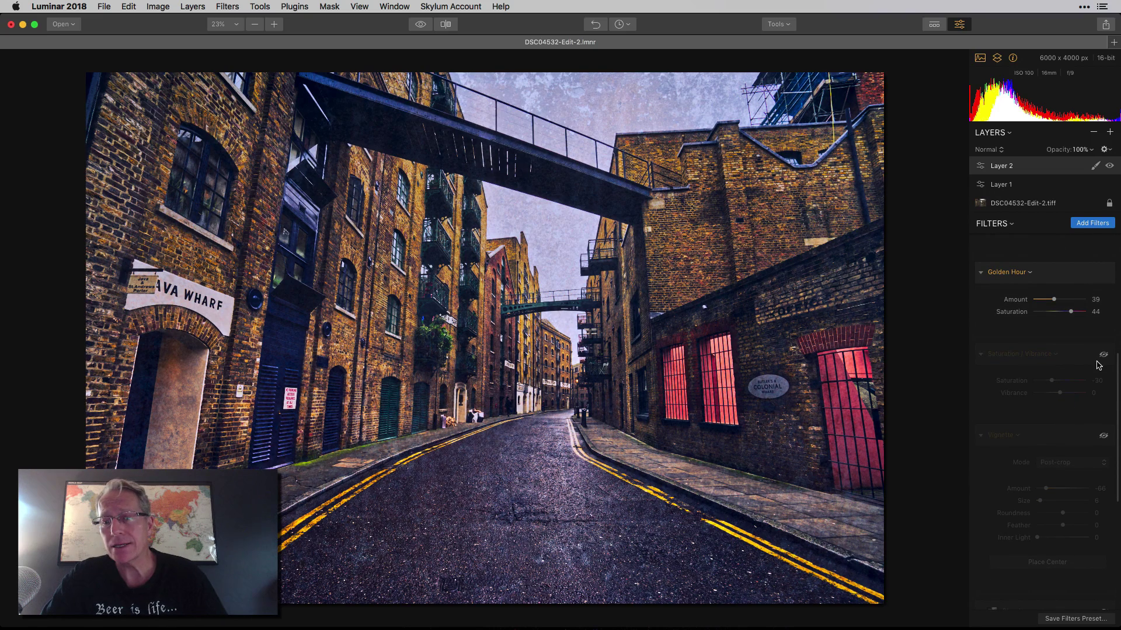
Enable Saturation/Vibrance with Saturation at -21, comparing it off and on.
left_click(1103, 355)
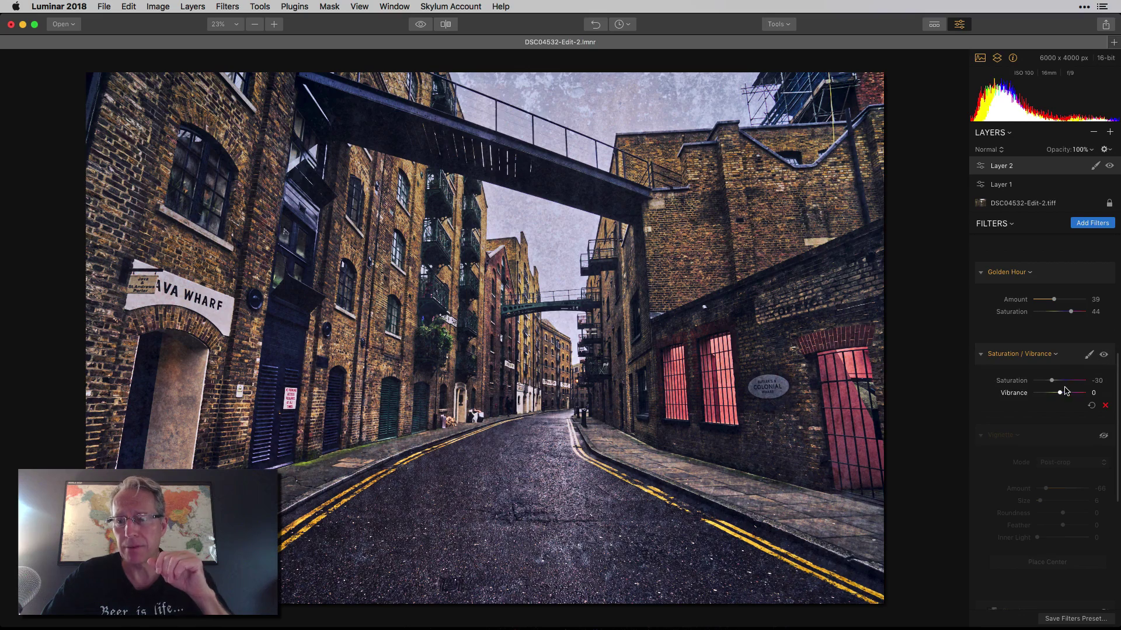
left_click_drag(1052, 383, 1056, 383)
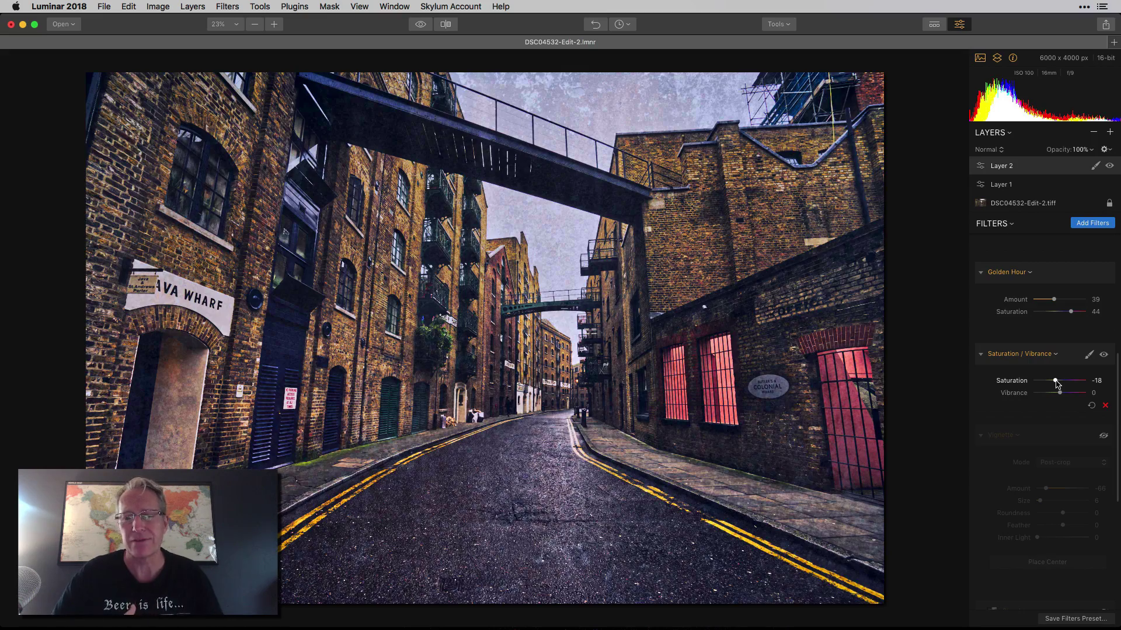
left_click_drag(1057, 383, 1055, 383)
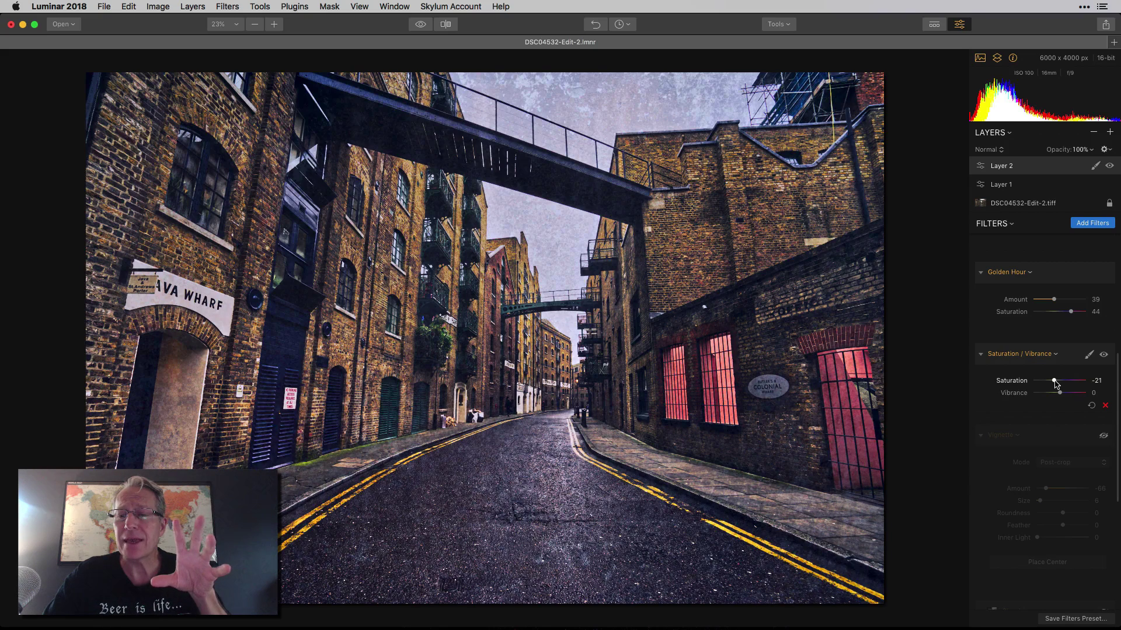
left_click(1103, 355)
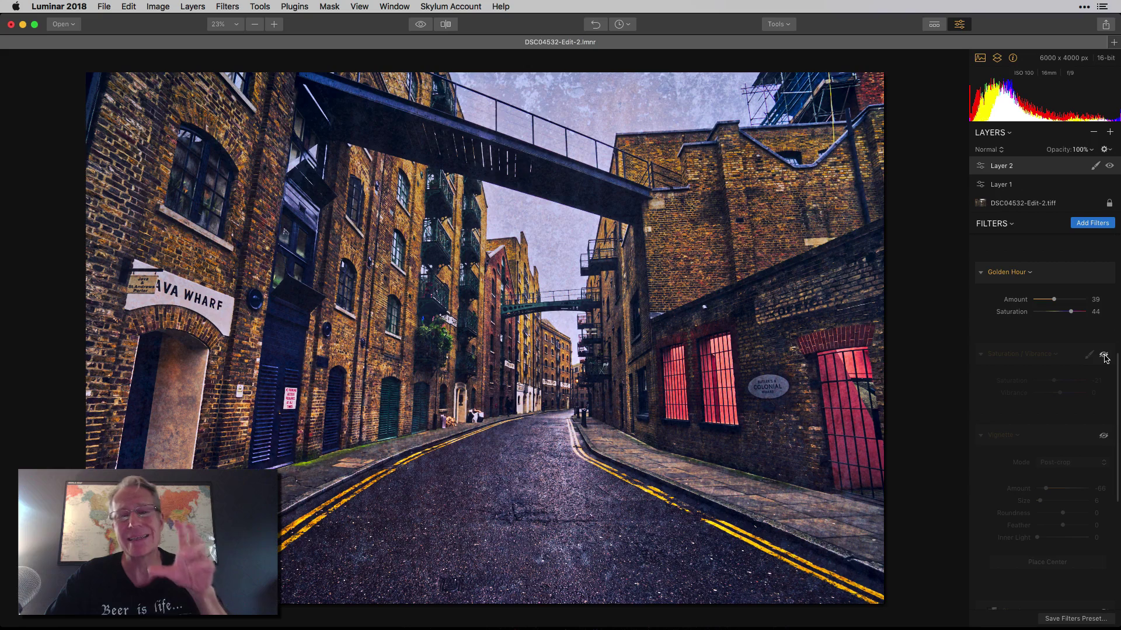
left_click(1103, 355)
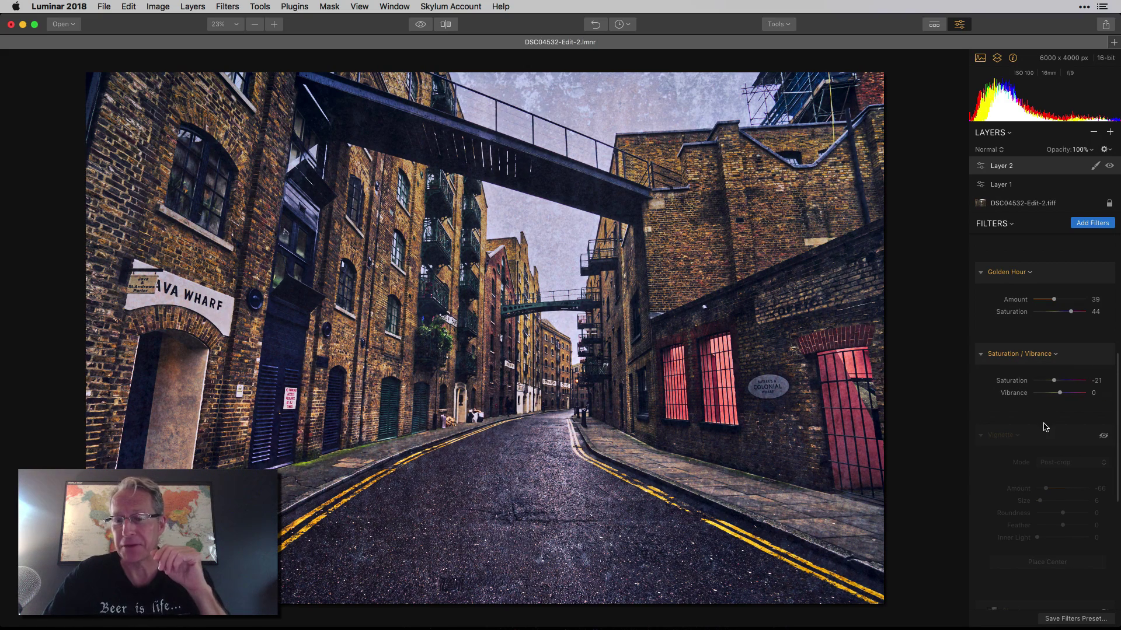
scroll(1105, 353, "down", 4)
left_click(1104, 327)
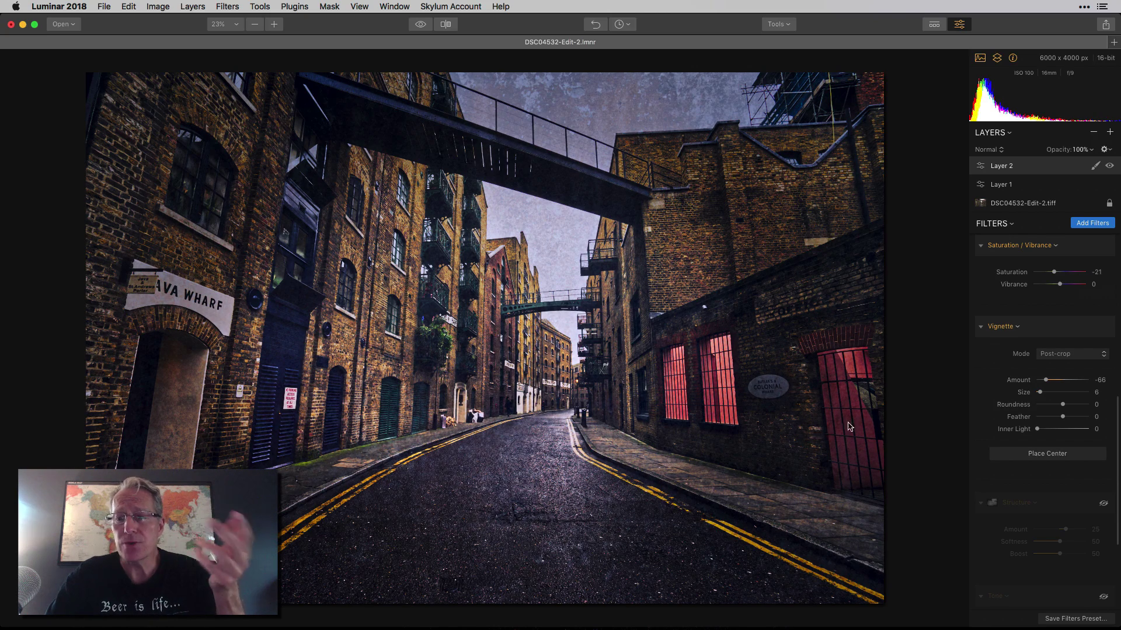
left_click(1103, 328)
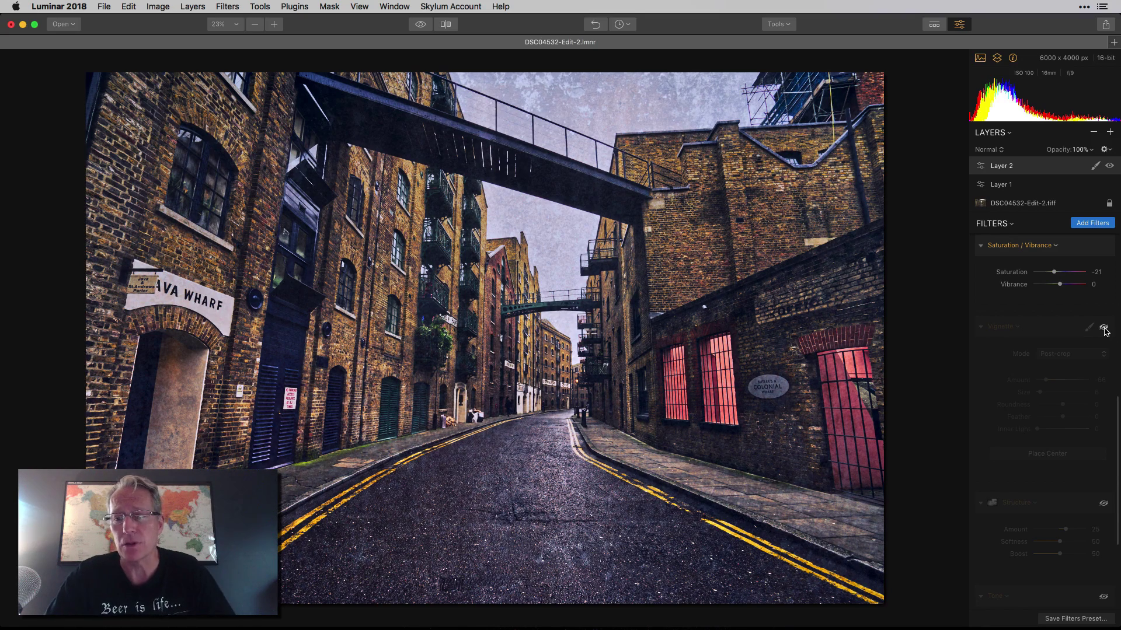
left_click(1104, 329)
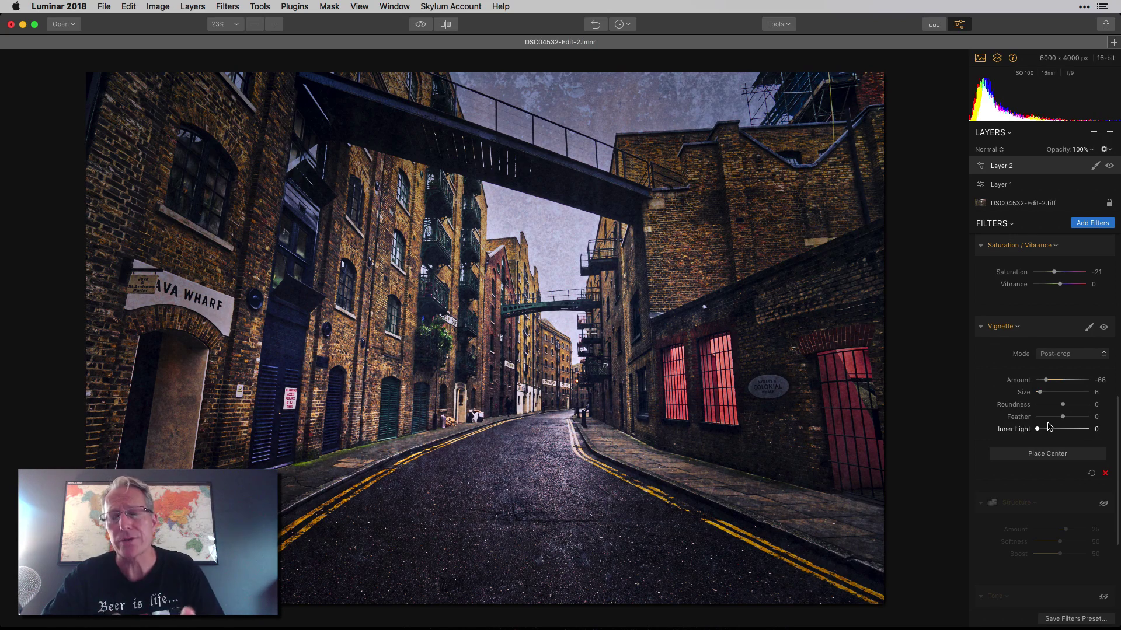
Enable Structure at Amount 25, Softness 50, Boost 50, comparing it off and on.
scroll(1059, 423, "down", 5)
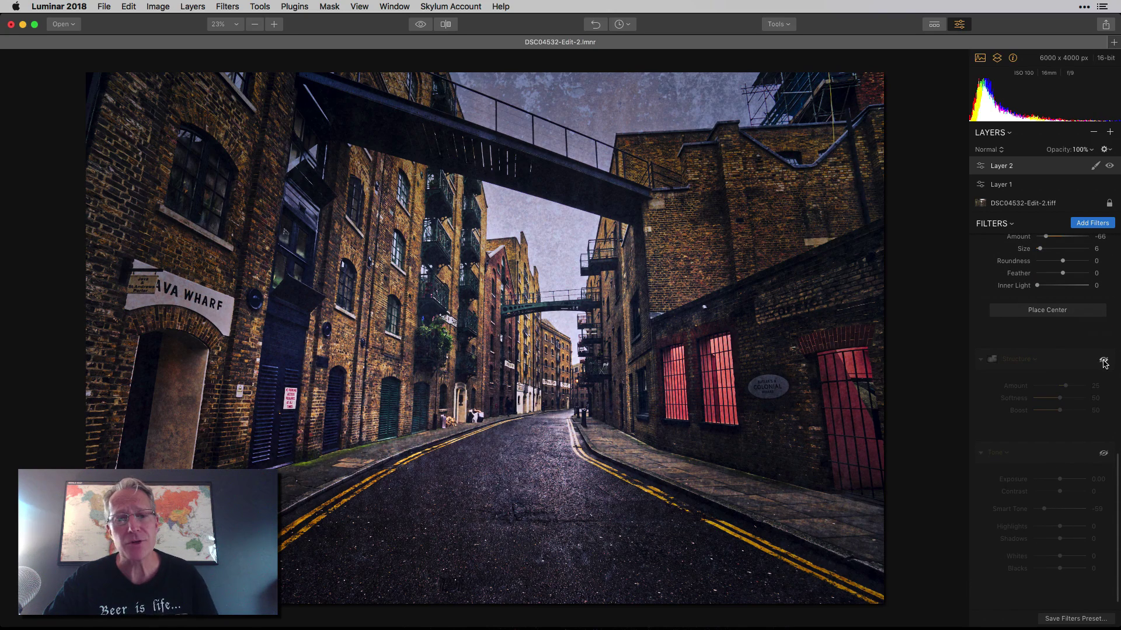
left_click(1103, 362)
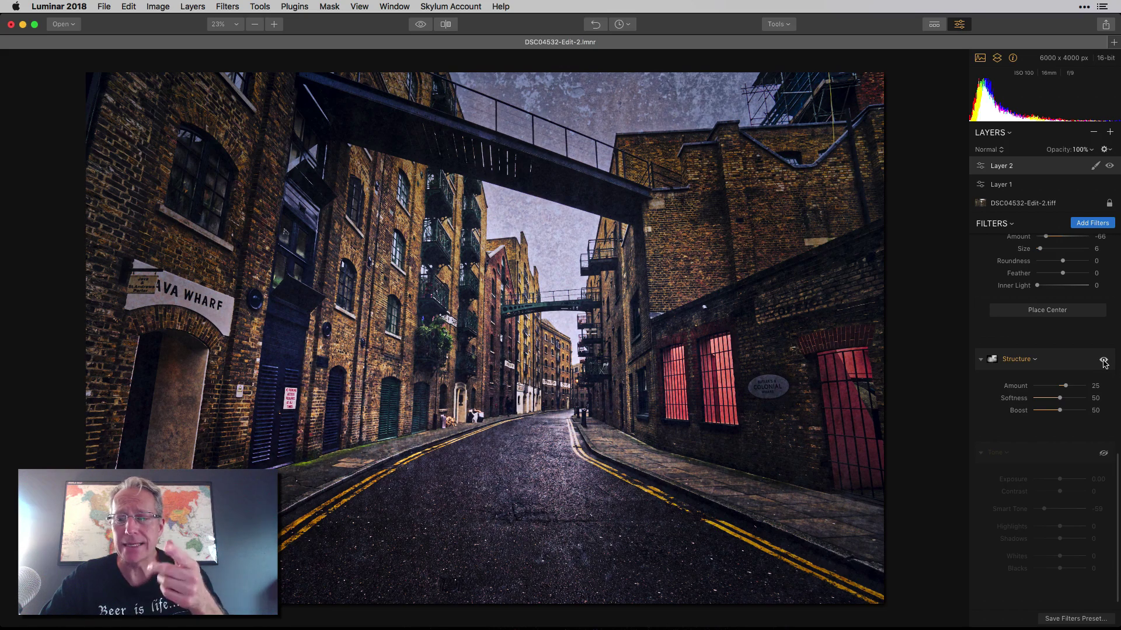
left_click(1103, 361)
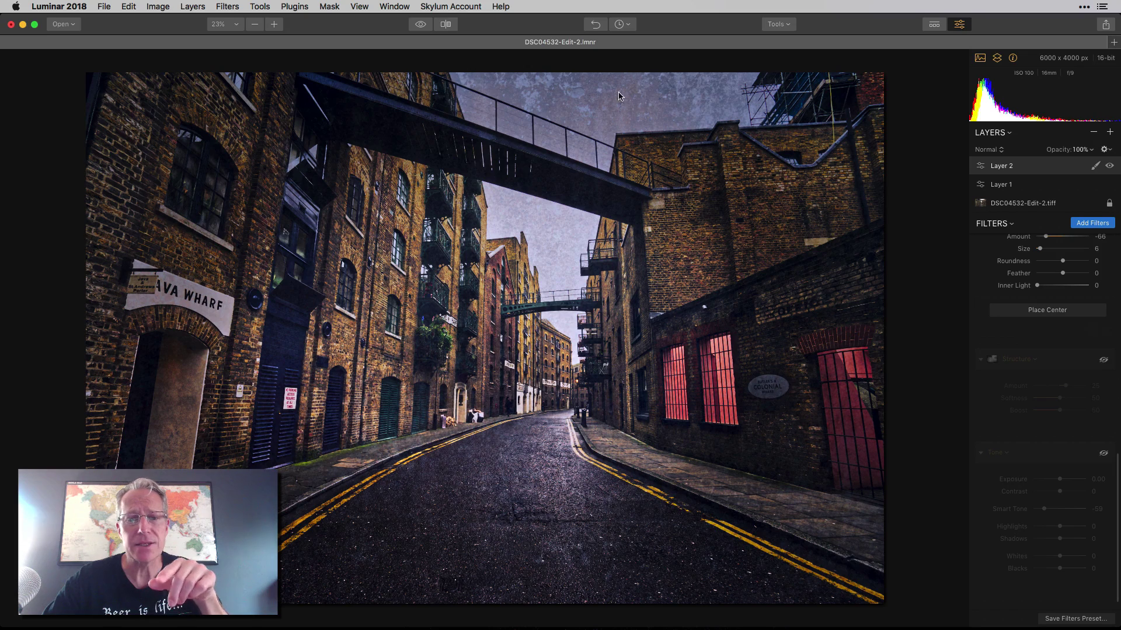
left_click(1104, 361)
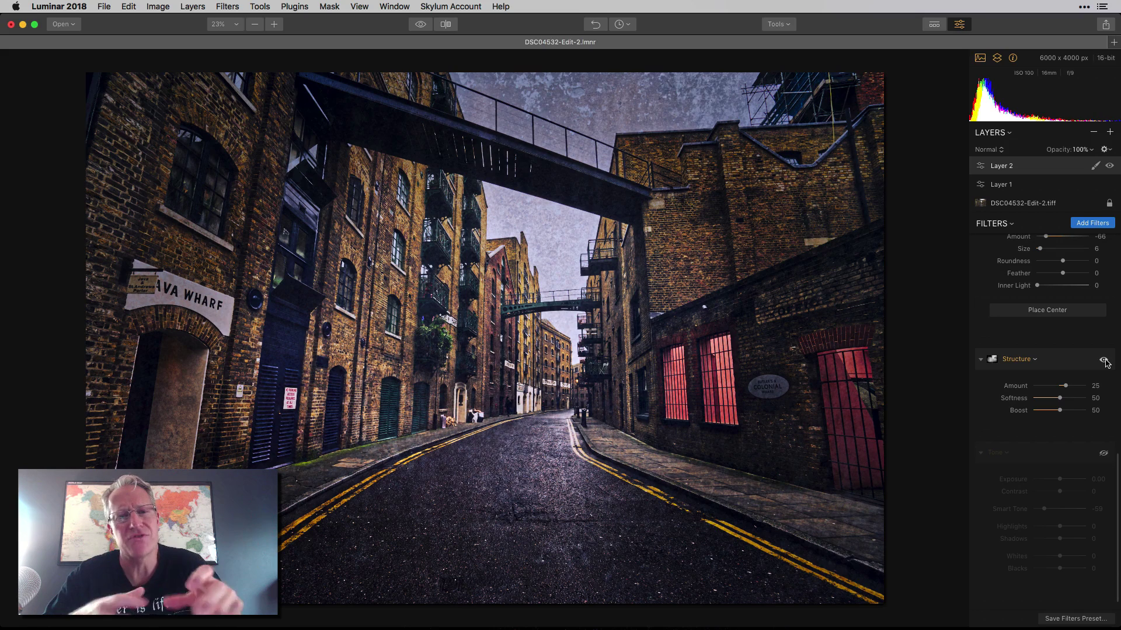
scroll(1106, 420, "down", 1)
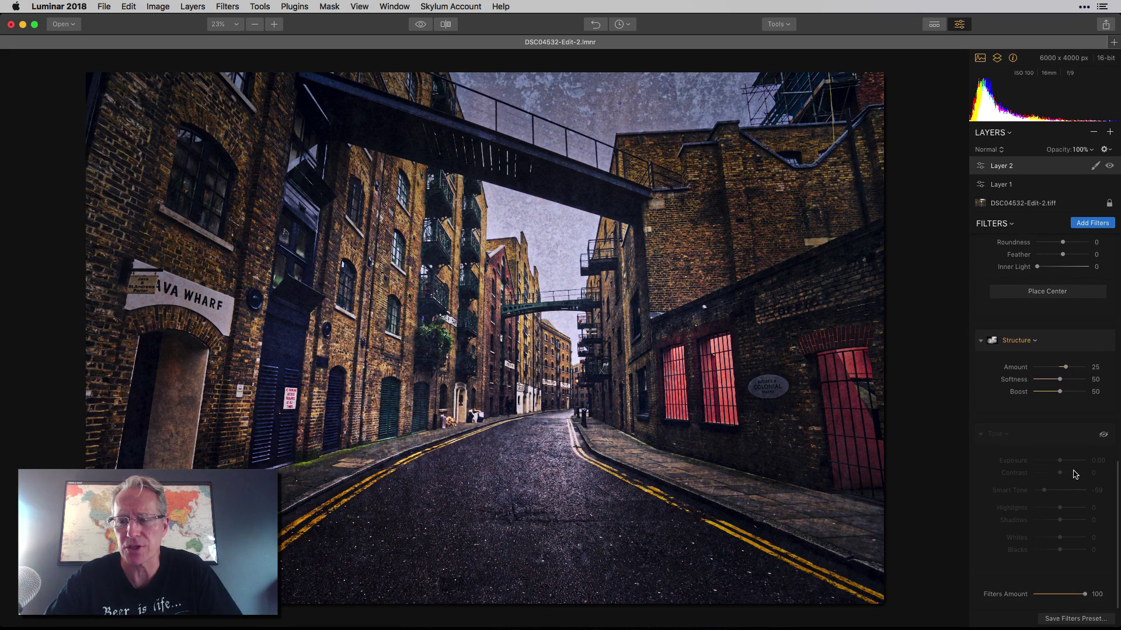
Enable the Tone filter with Smart Tone -59, toggling it repeatedly to compare the sky.
left_click(1103, 437)
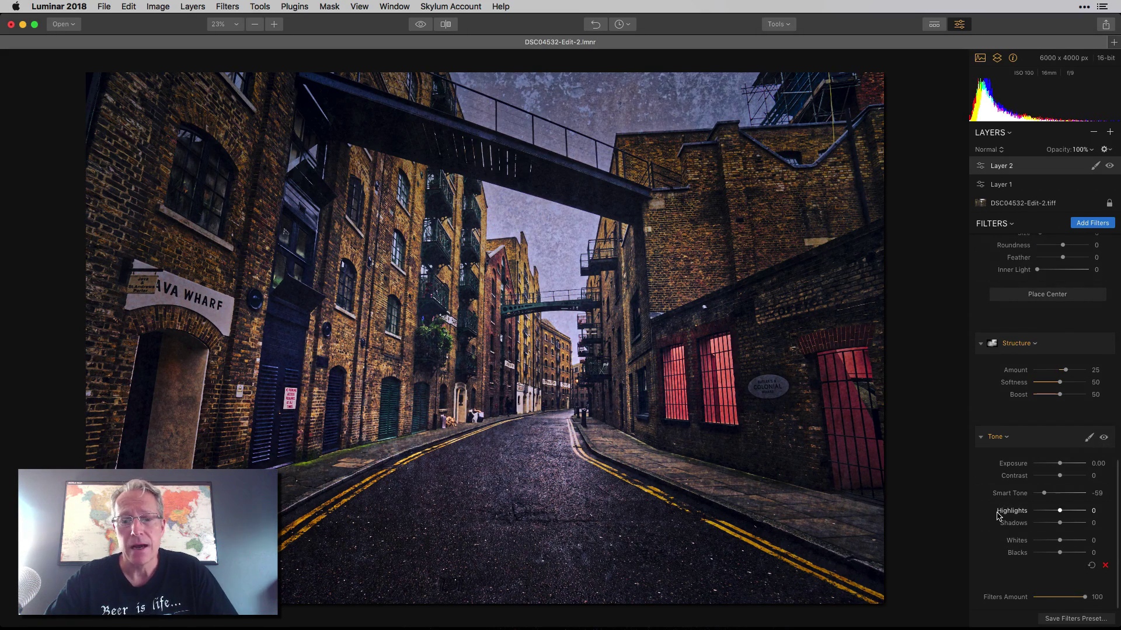
left_click(1104, 438)
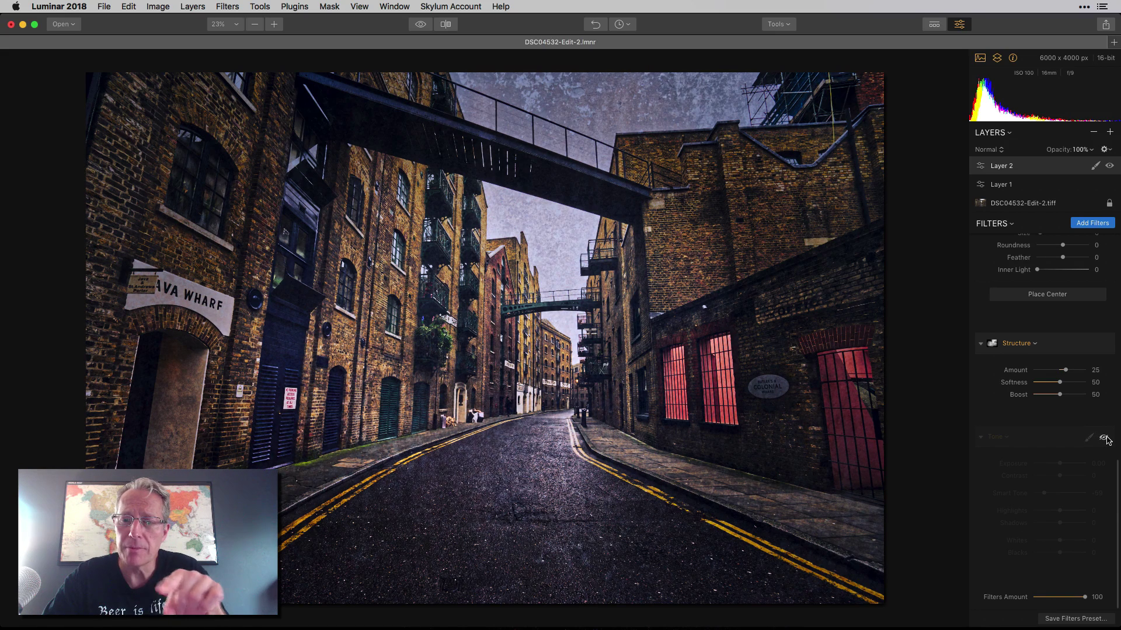
scroll(1058, 344, "up", 2)
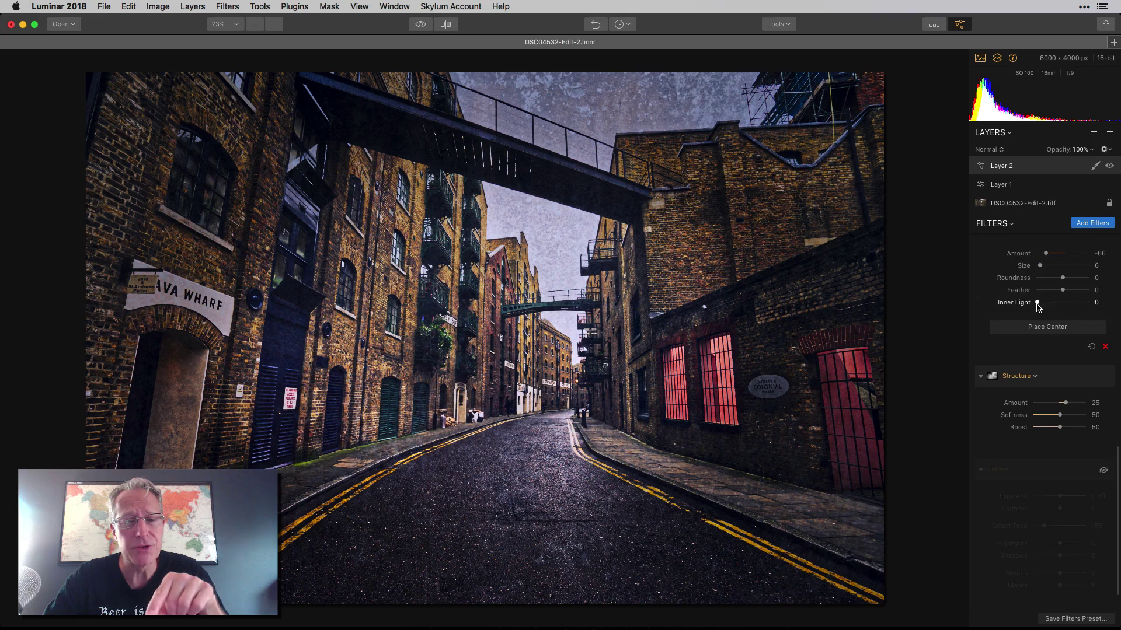
scroll(1037, 307, "up", 3)
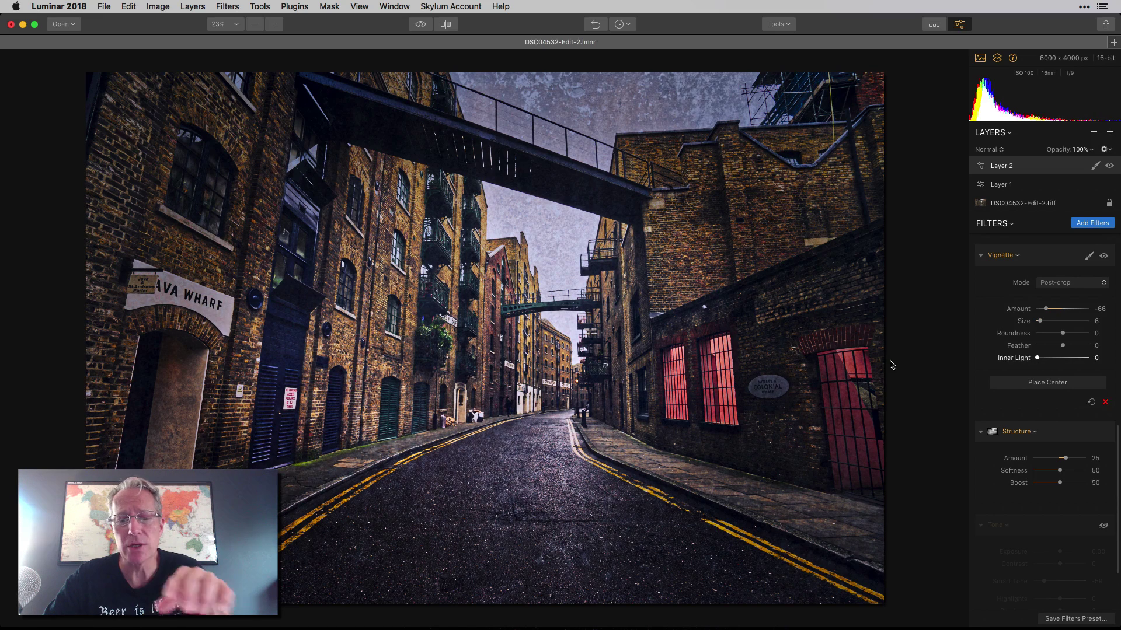
scroll(1075, 429, "down", 5)
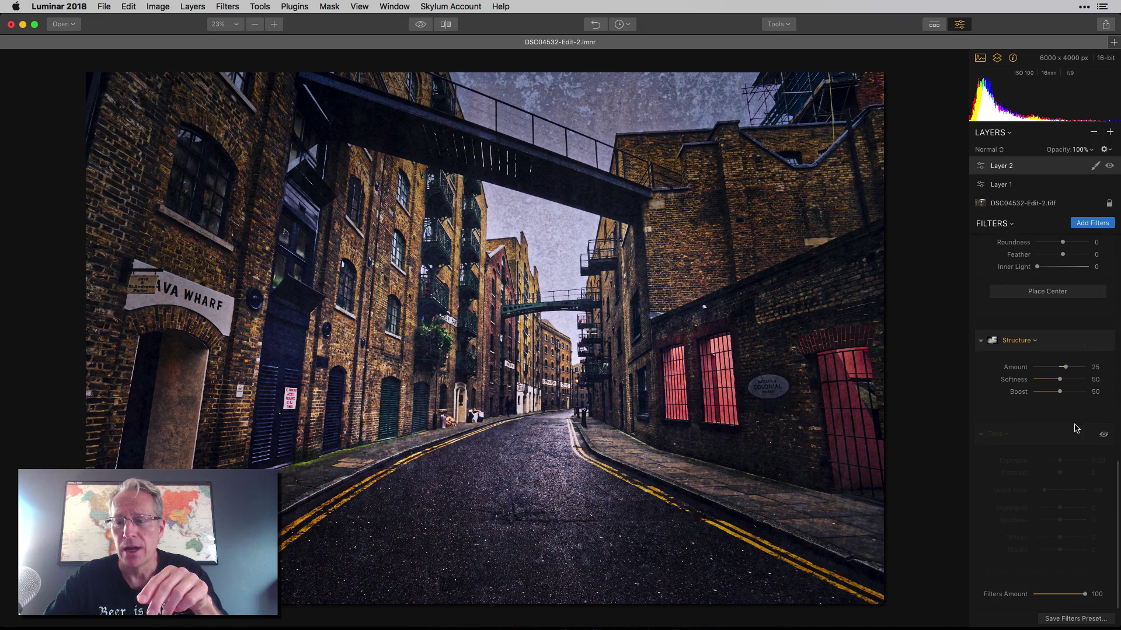
left_click(1103, 434)
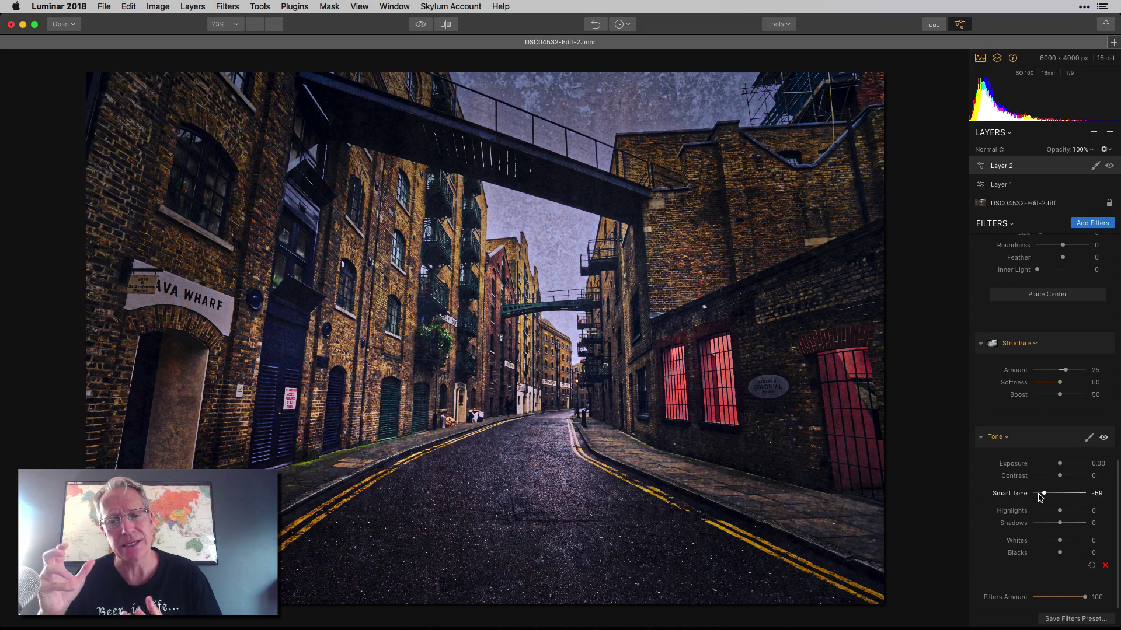
left_click(1104, 438)
left_click(1104, 439)
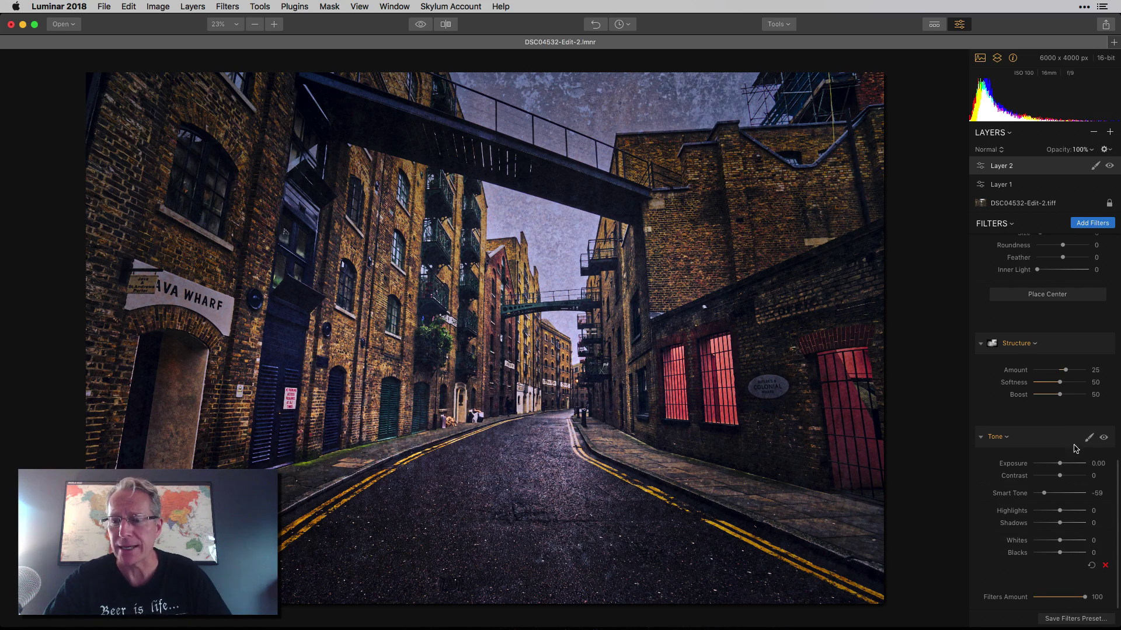
left_click(1103, 438)
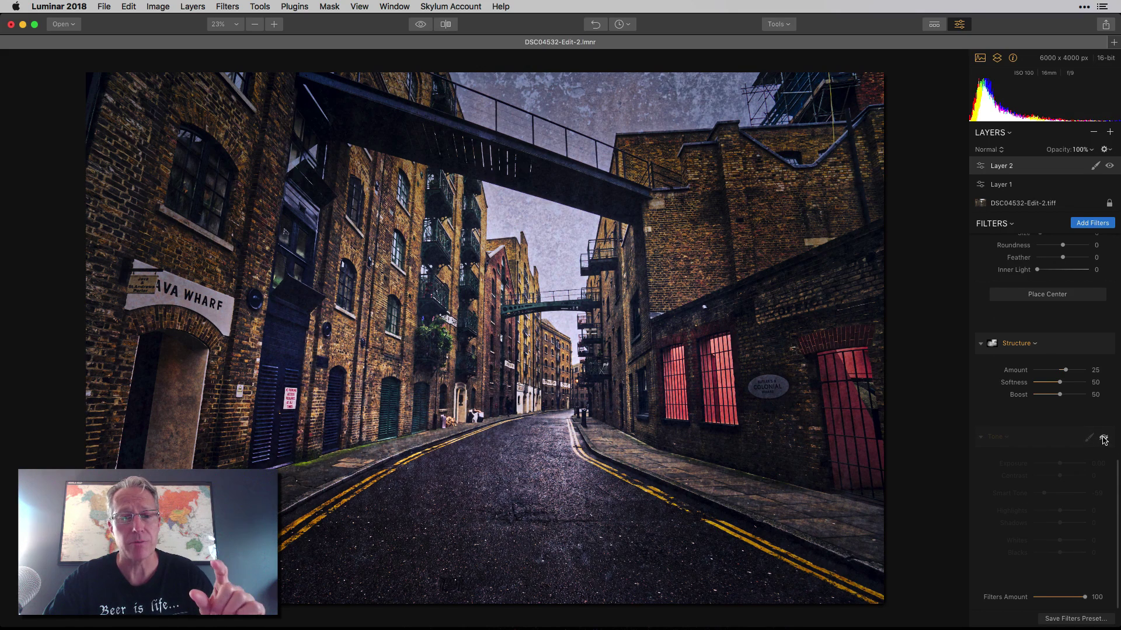
left_click(1103, 437)
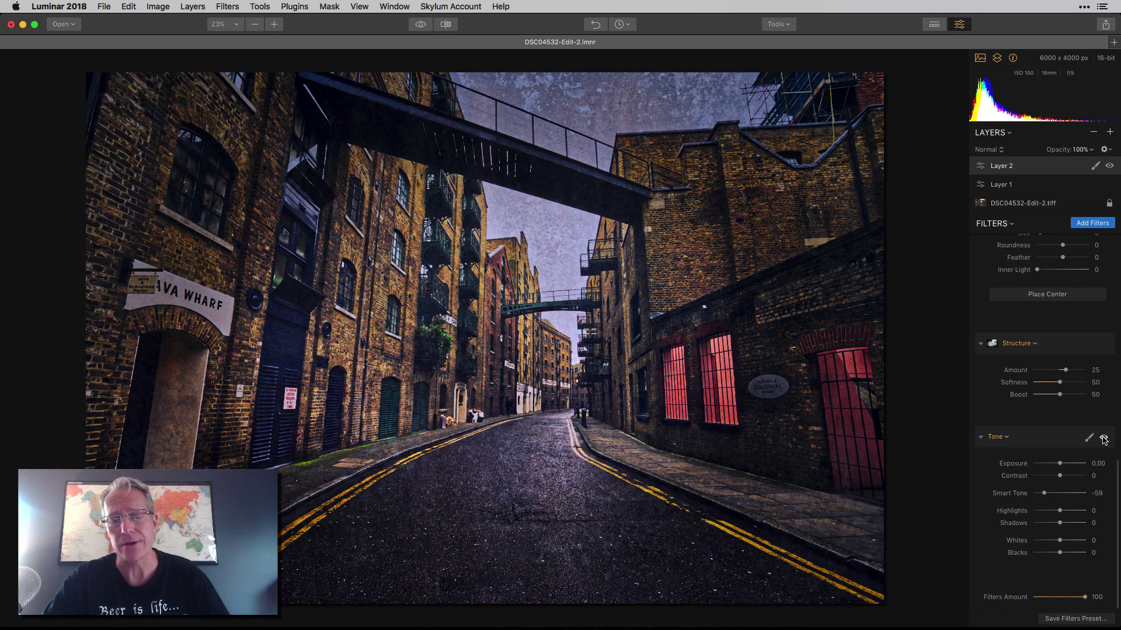
left_click(419, 24)
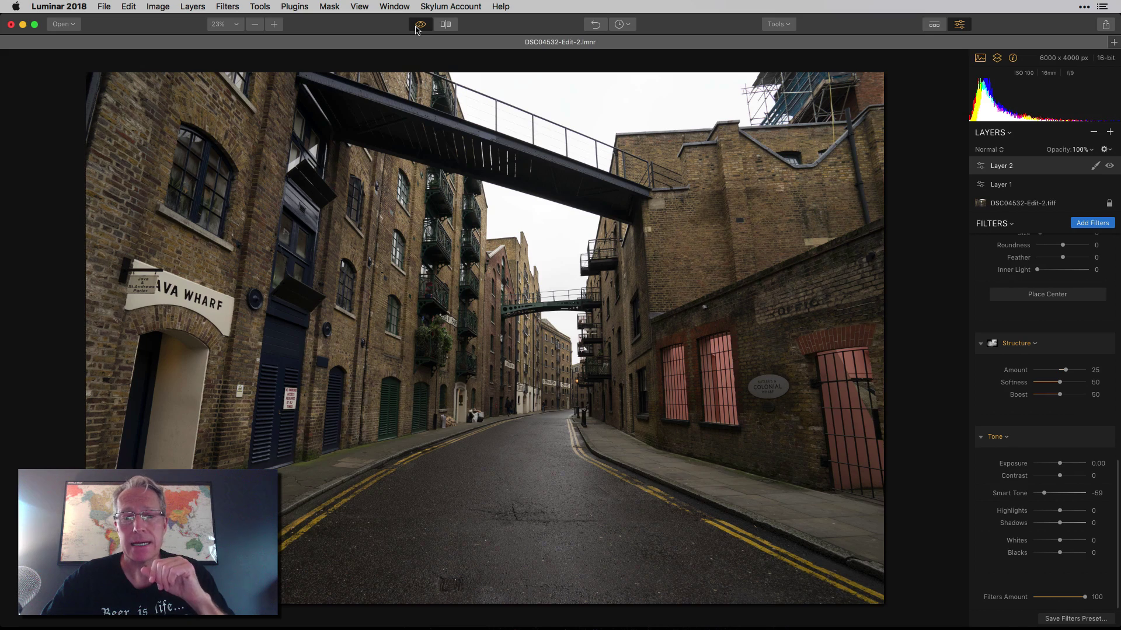
left_click(418, 30)
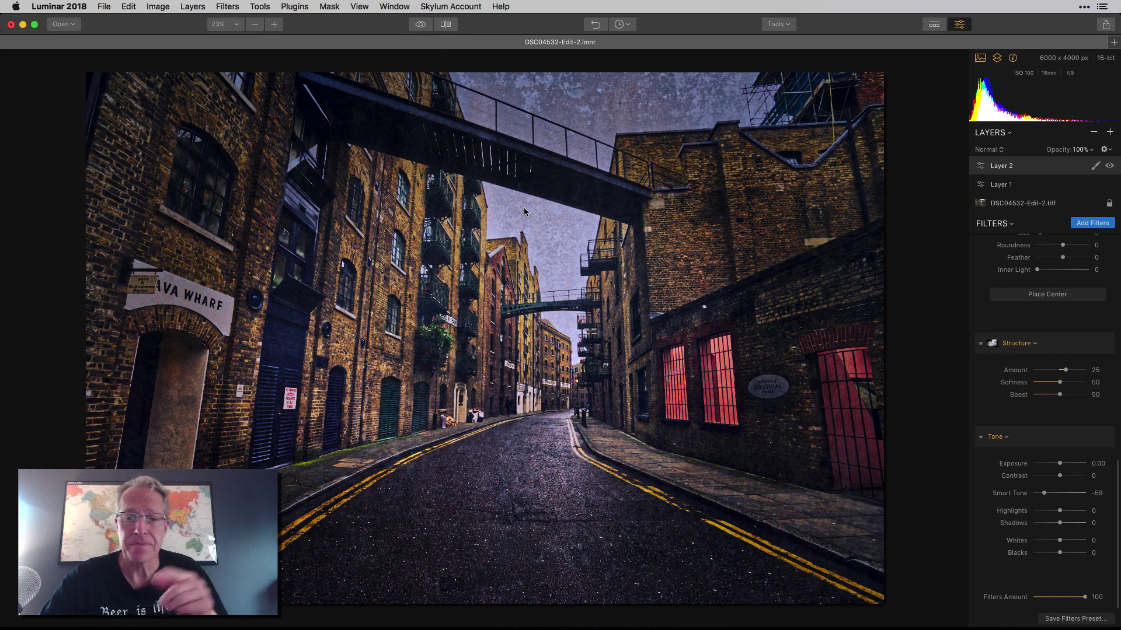
left_click(446, 30)
left_click_drag(486, 180, 461, 205)
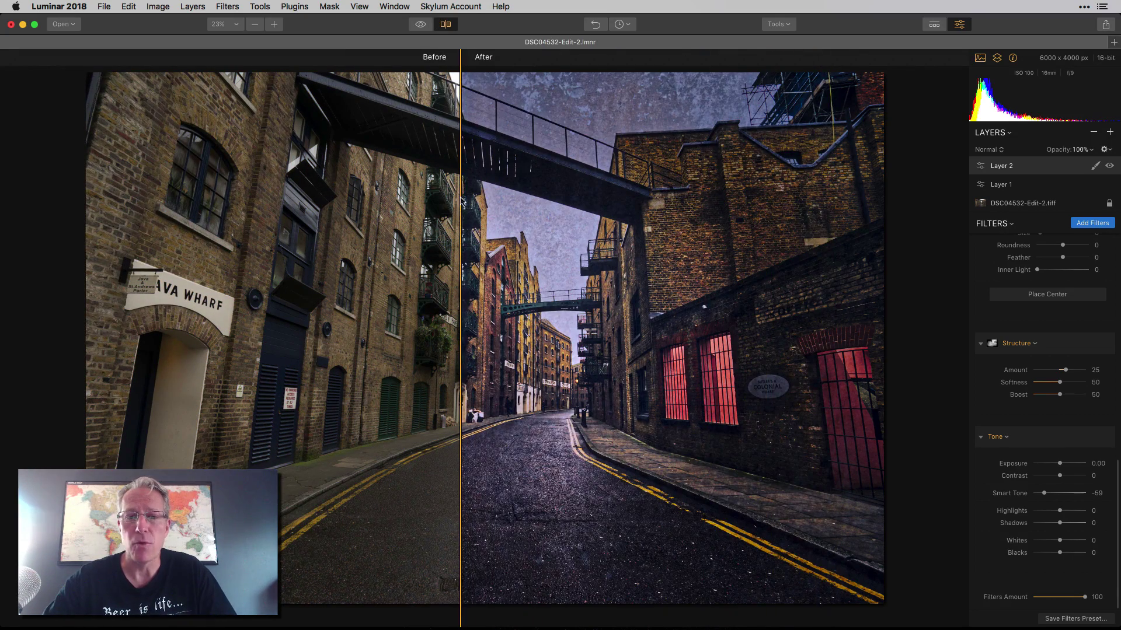
left_click(446, 23)
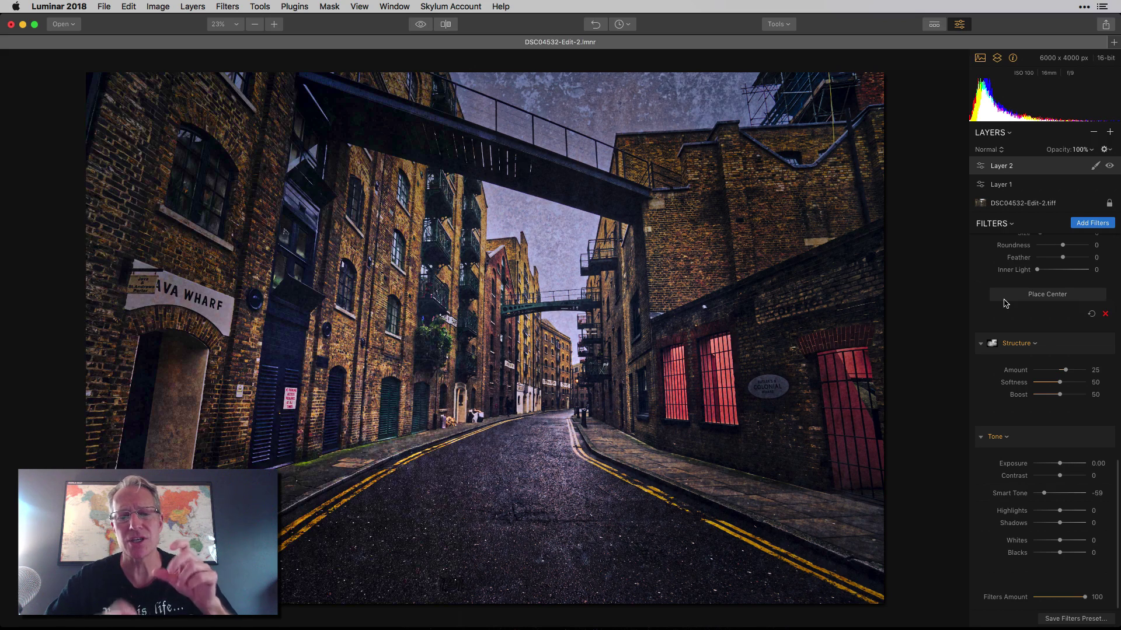
Lower the Saturation/Vibrance Saturation slider to -30.
scroll(1028, 332, "up", 10)
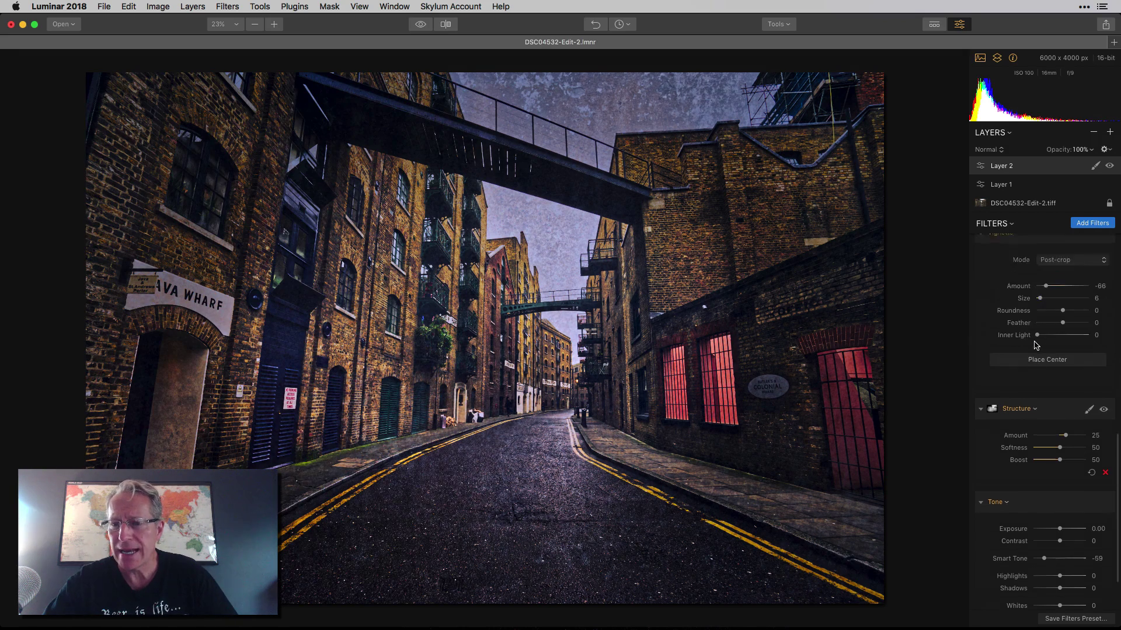
scroll(1039, 362, "down", 1)
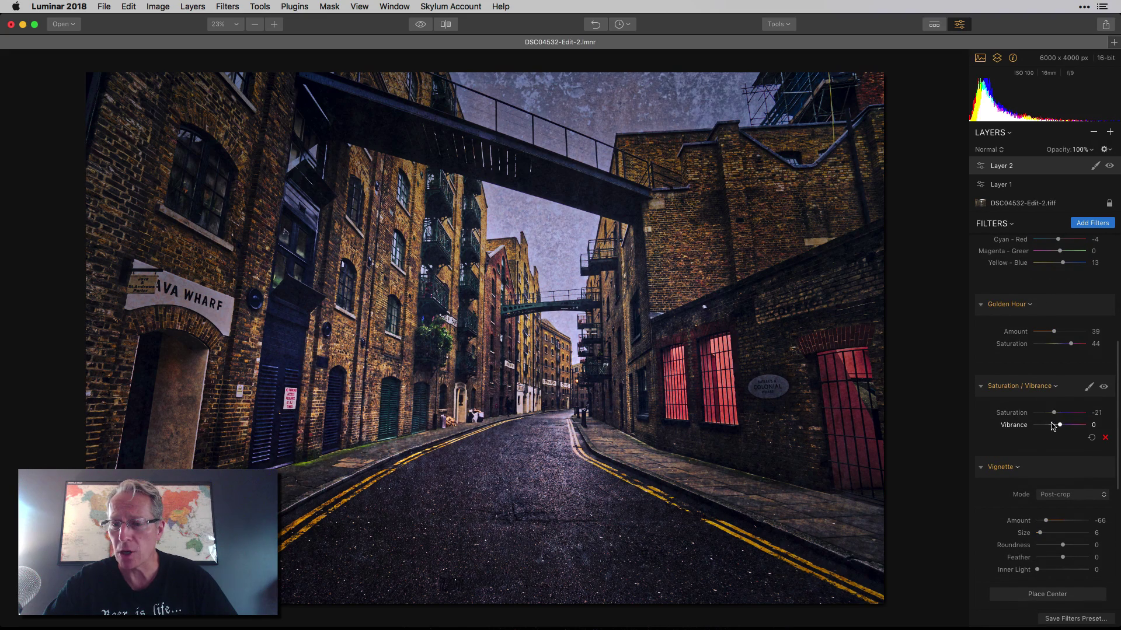
left_click_drag(1054, 412, 1052, 413)
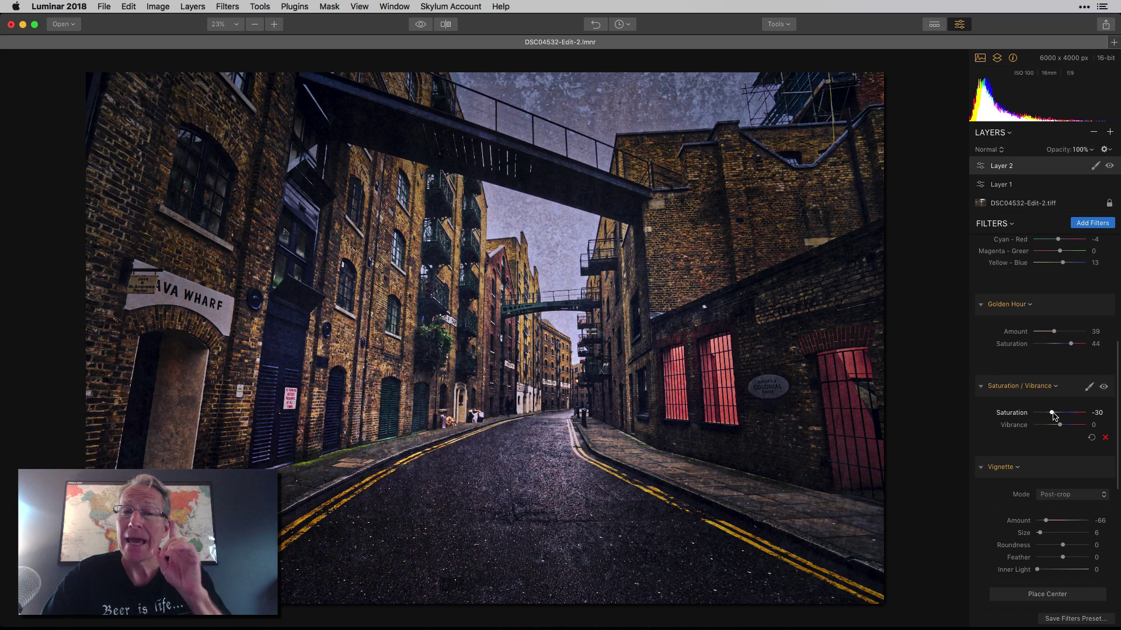
Open the Filters Catalog with Add Filters and scroll through it.
left_click(1092, 223)
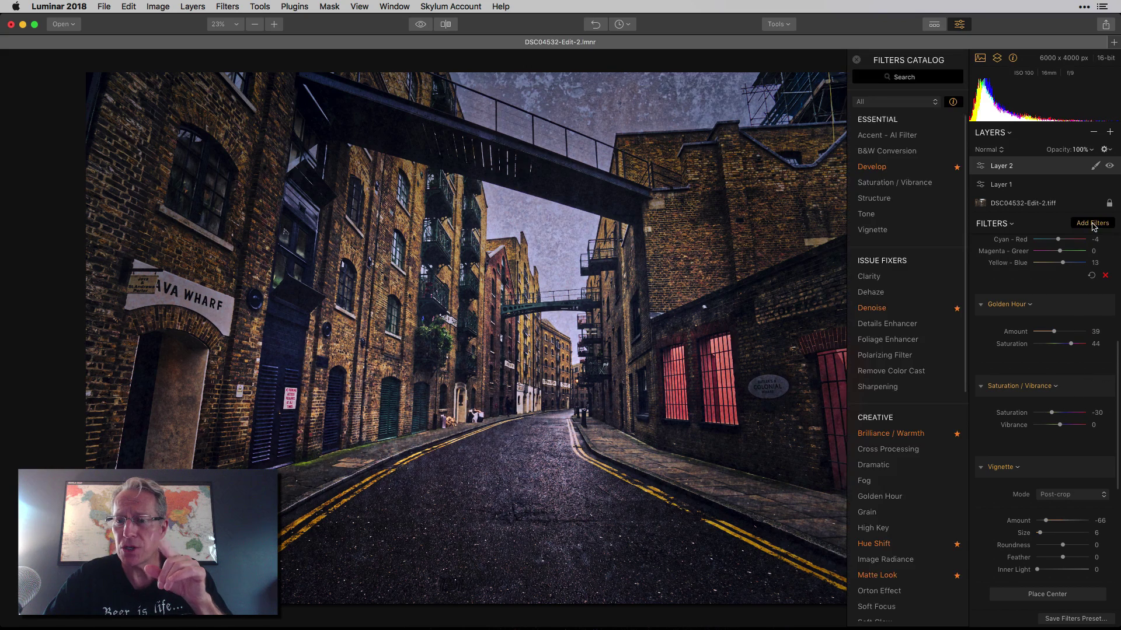
scroll(936, 322, "down", 5)
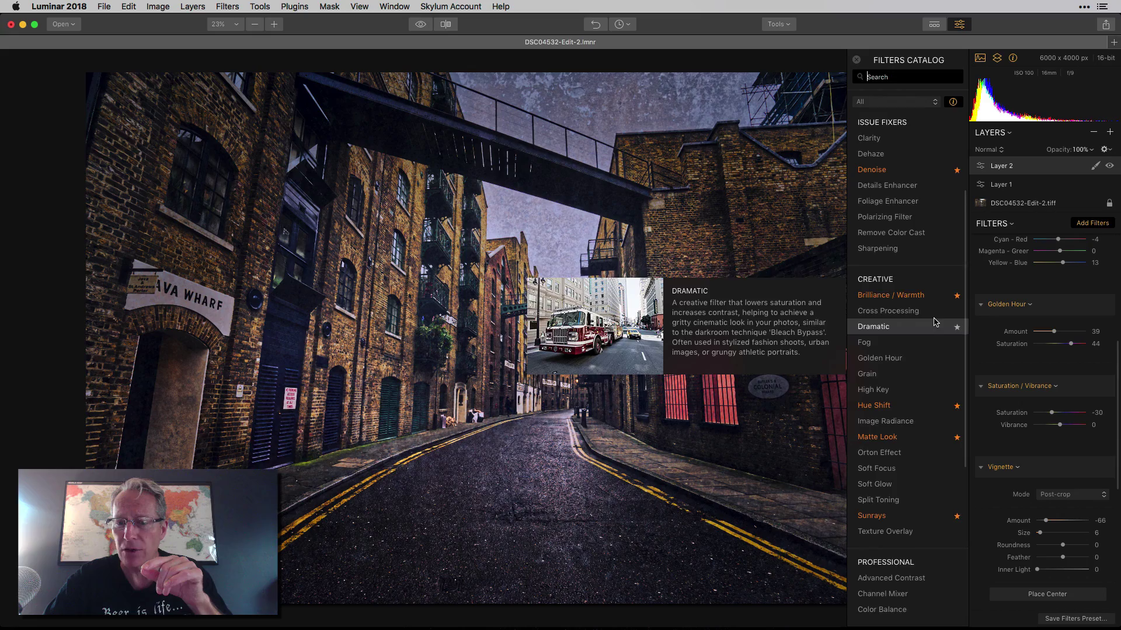
scroll(936, 323, "down", 3)
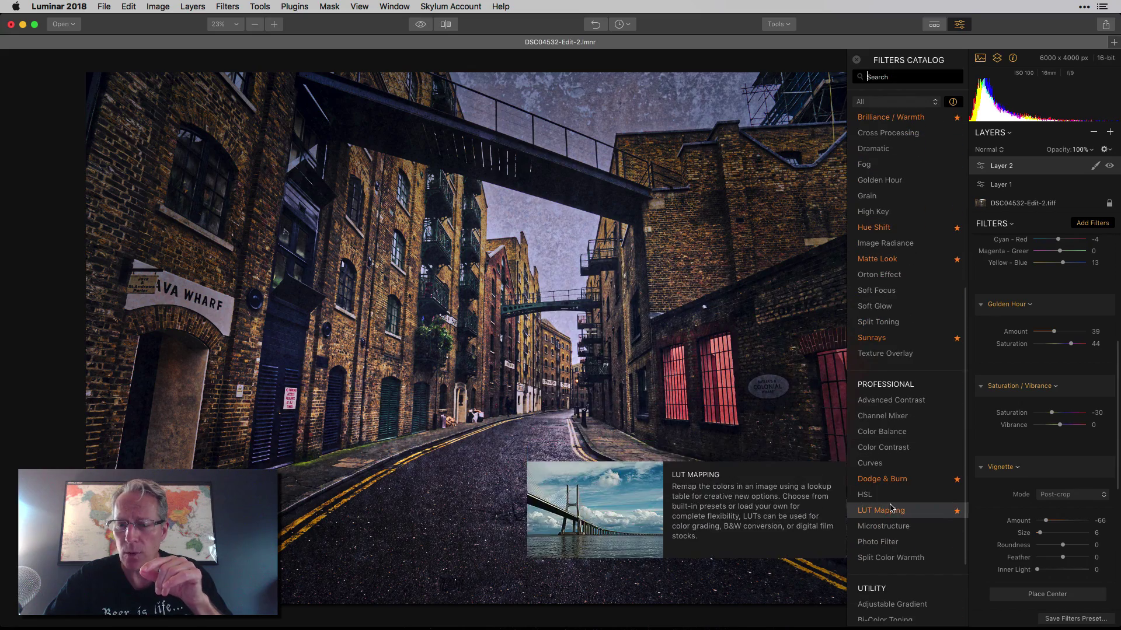
Test an HSL filter on Layer 2 by desaturating Orange, reset it to 0, then delete the filter.
left_click(869, 494)
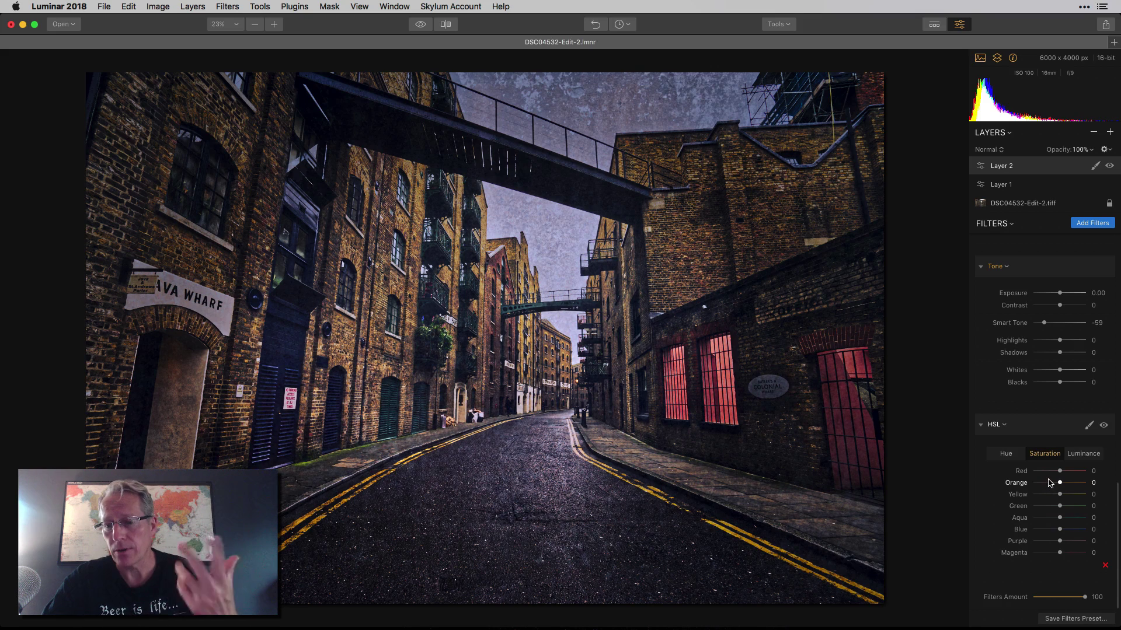
left_click_drag(1059, 486, 1037, 486)
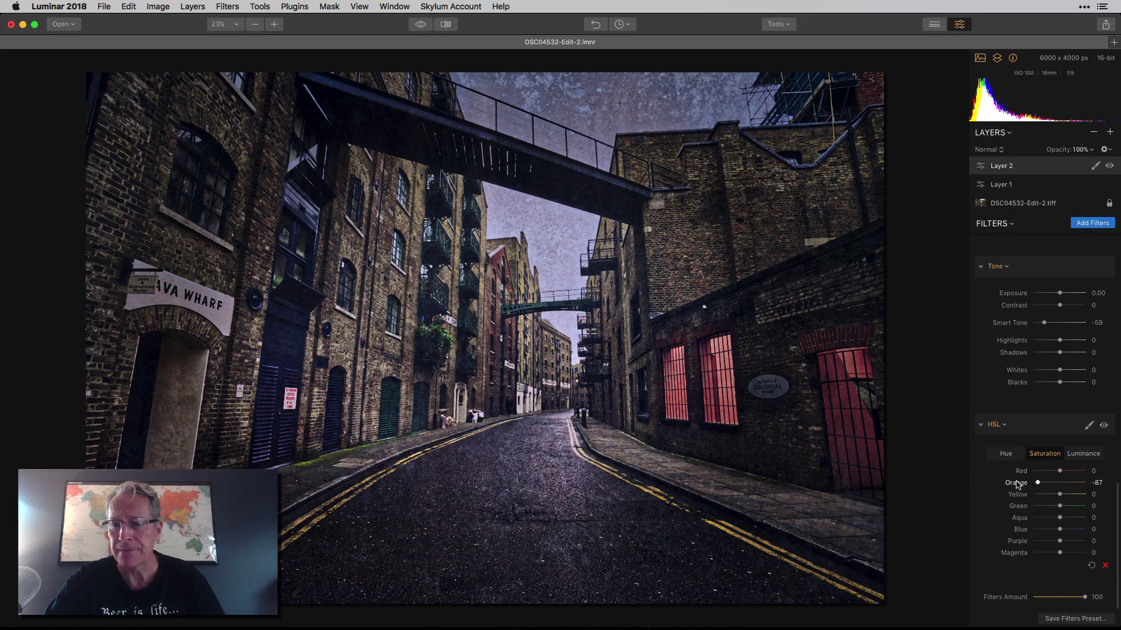
double_click(1017, 483)
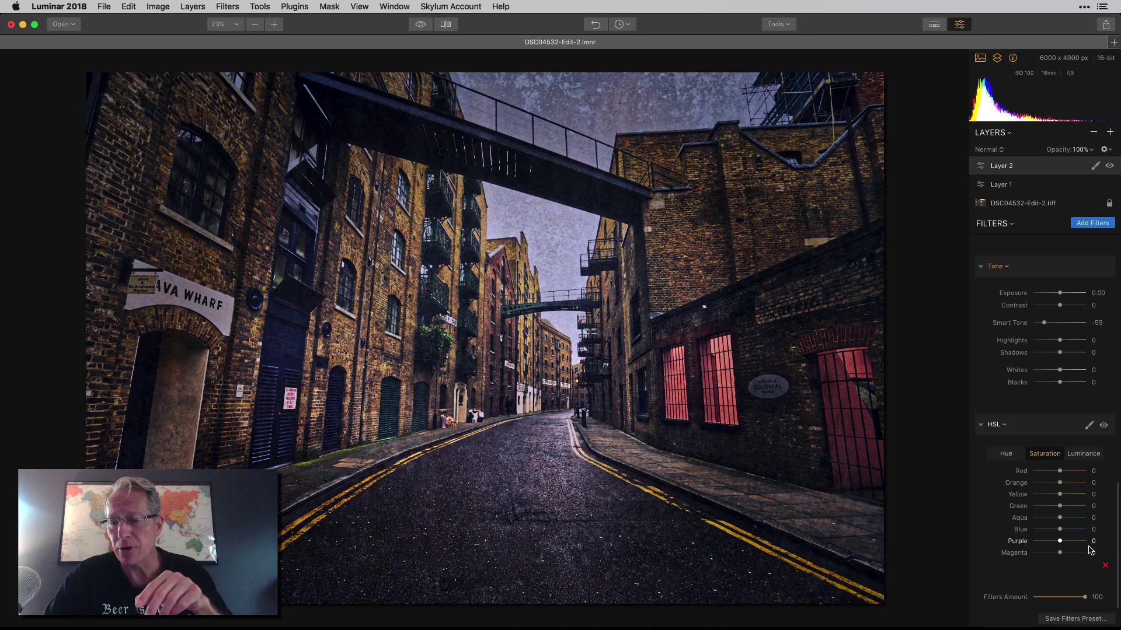
left_click(1104, 565)
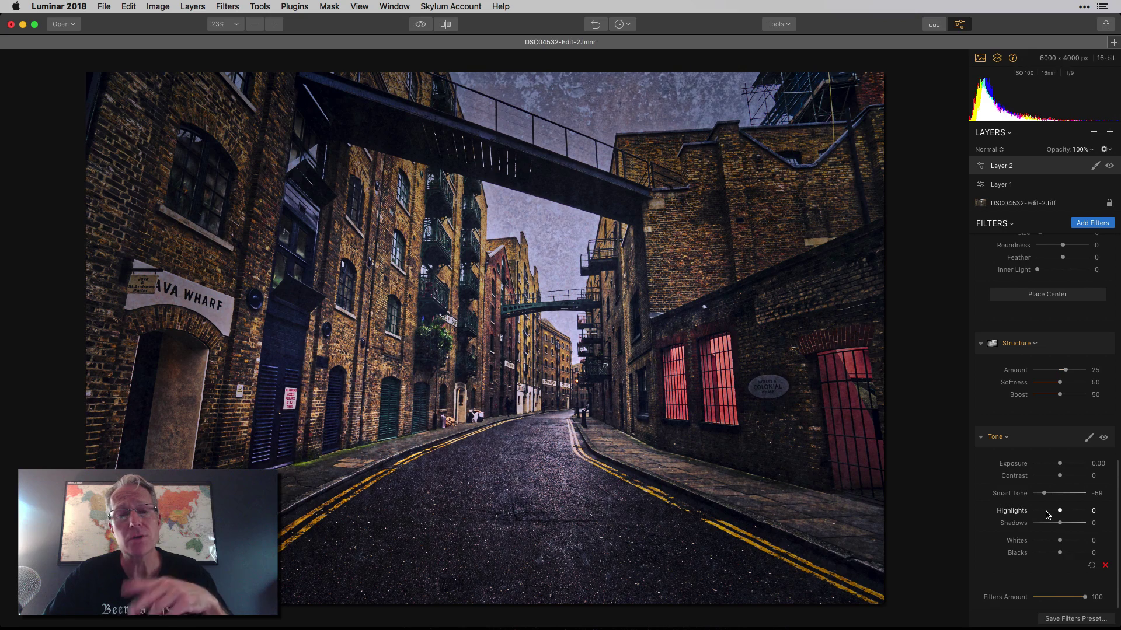